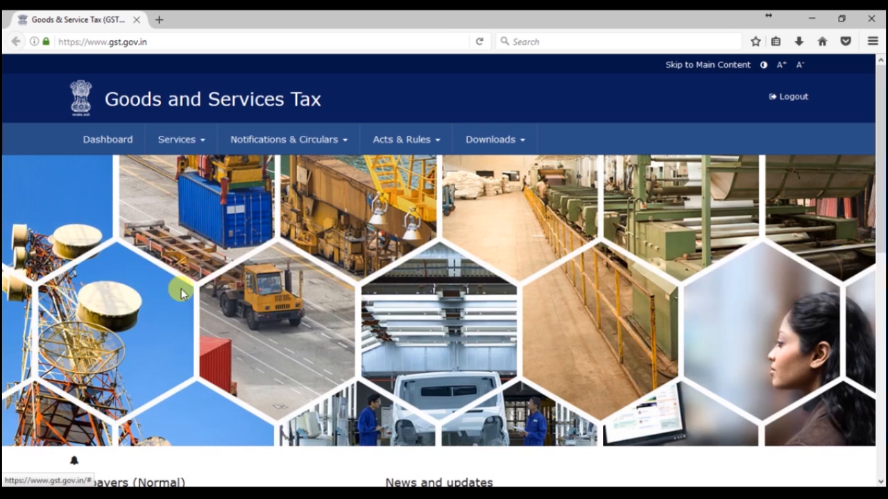
Step: Scroll down the gst.gov.in home page to the Taxpayers (Normal) section
scroll(181, 290, down, 3)
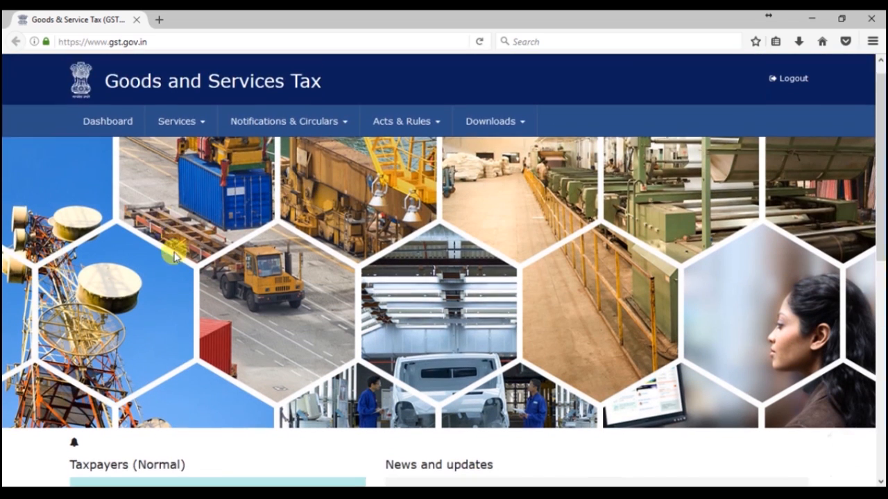
scroll(190, 351, down, 3)
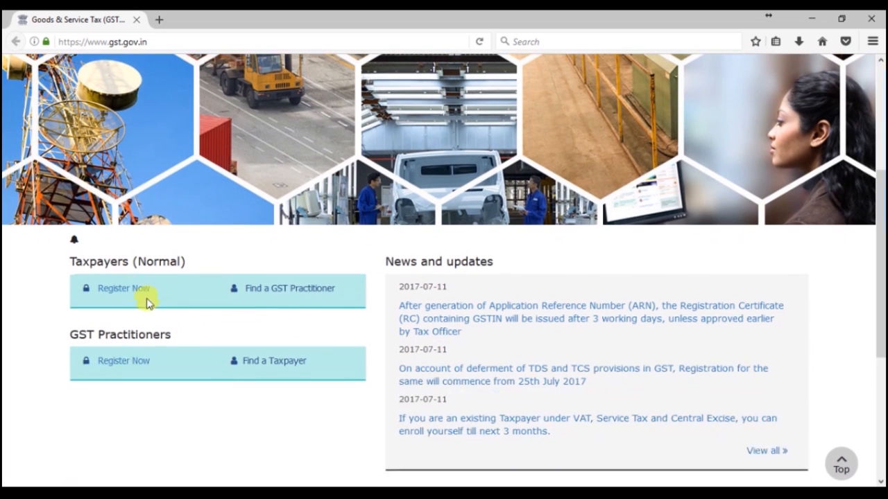
Step: Start a new registration as a Taxpayer with state Delhi and district New Delhi
click(122, 295)
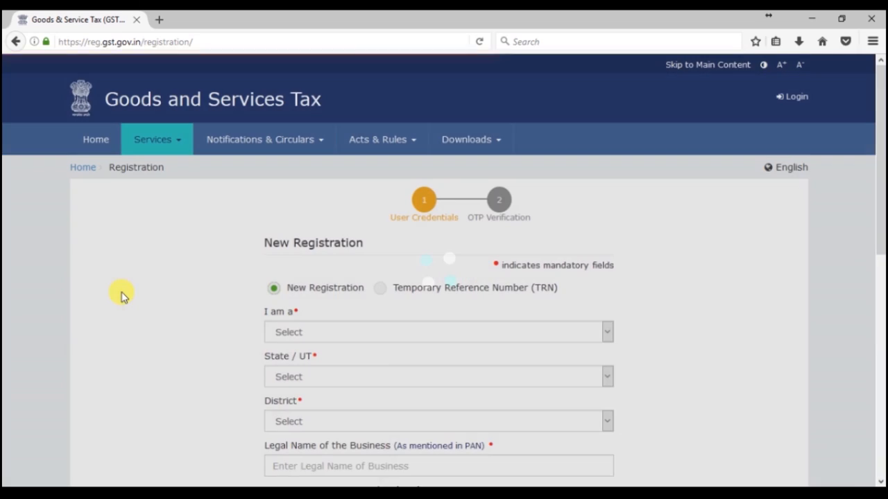
scroll(222, 323, down, 2)
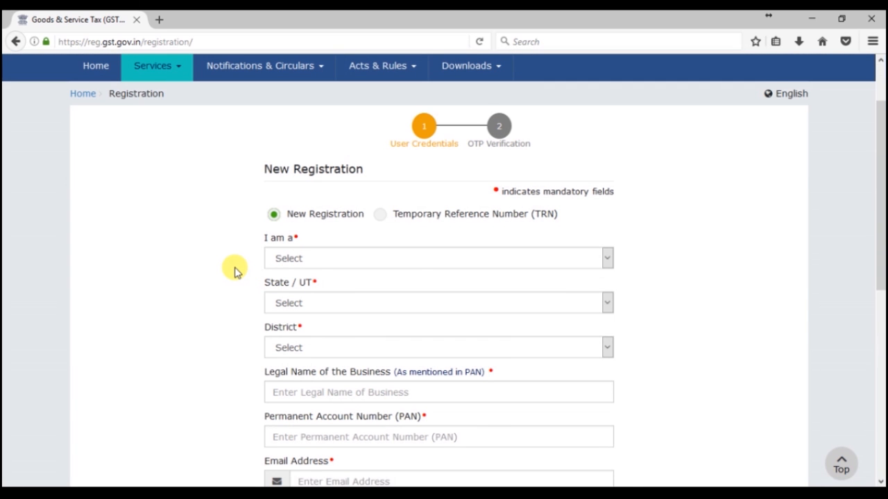
scroll(234, 270, down, 2)
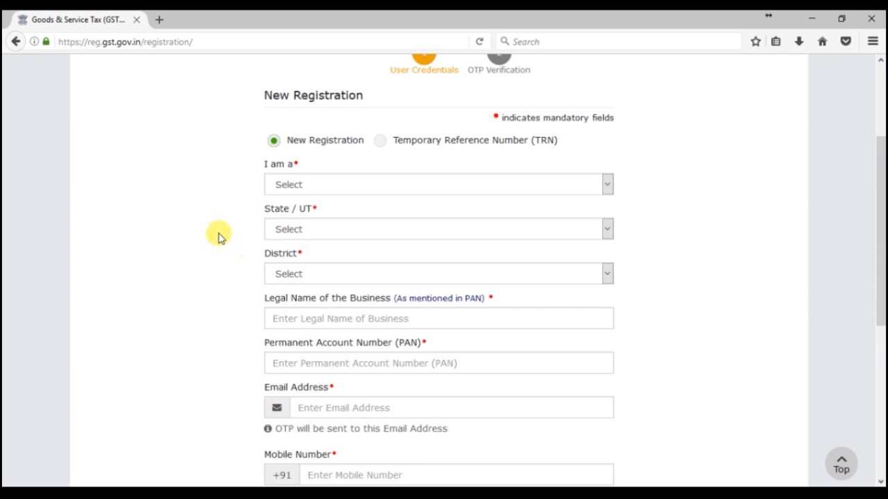
click(326, 187)
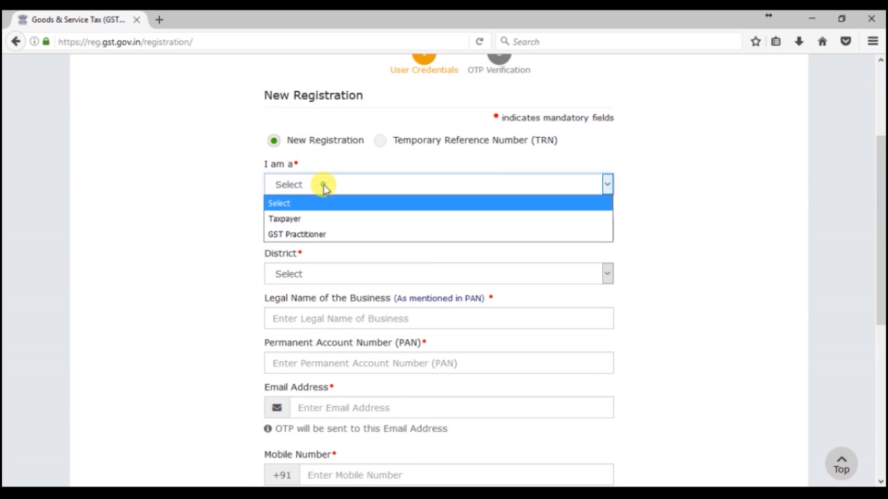
click(313, 220)
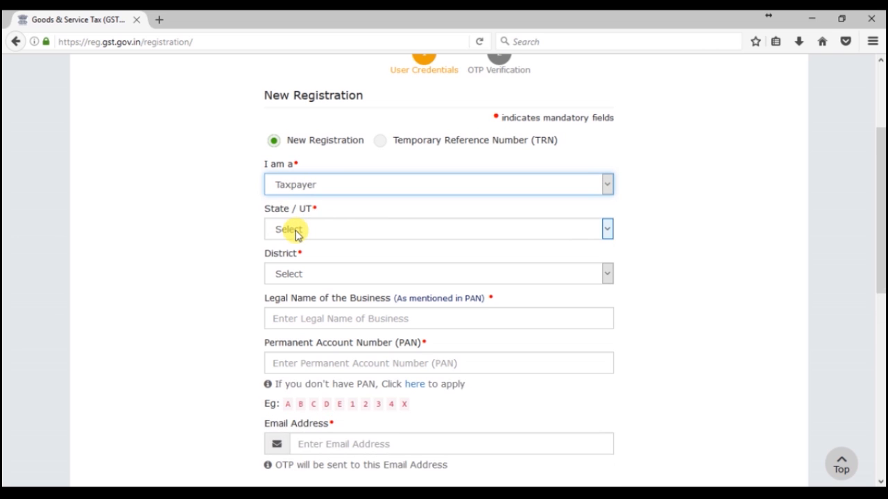
click(312, 231)
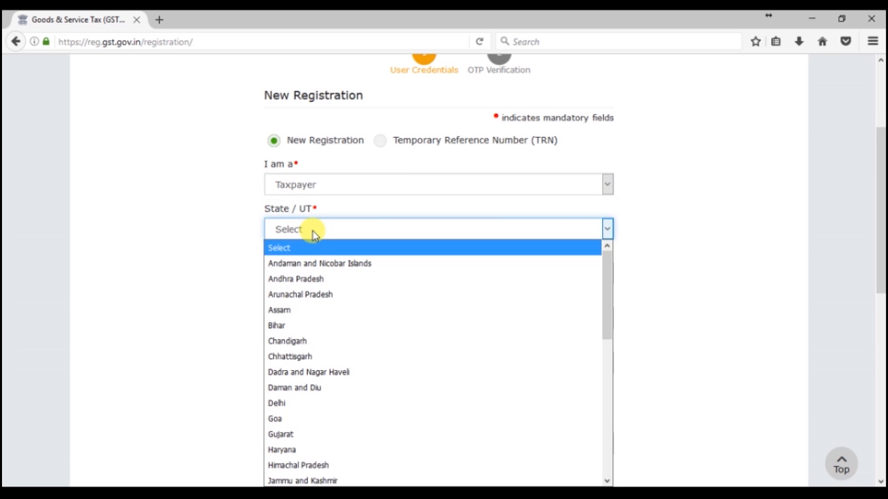
key(d)
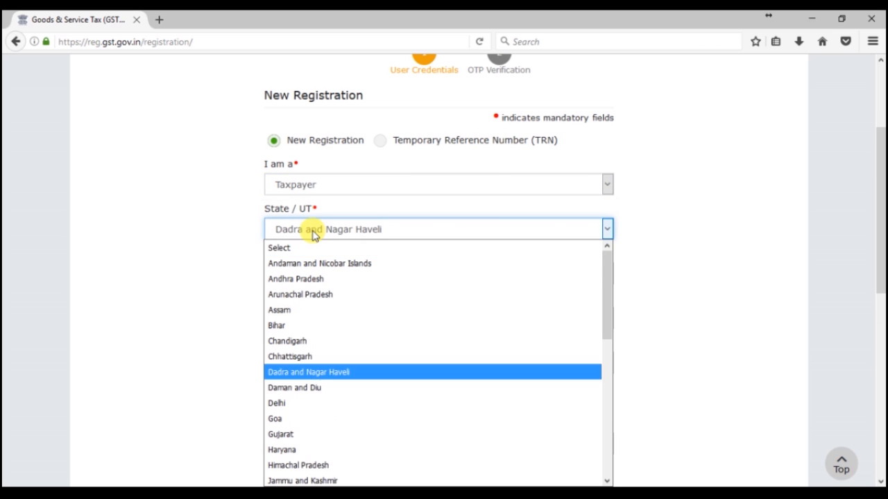
click(291, 403)
click(324, 276)
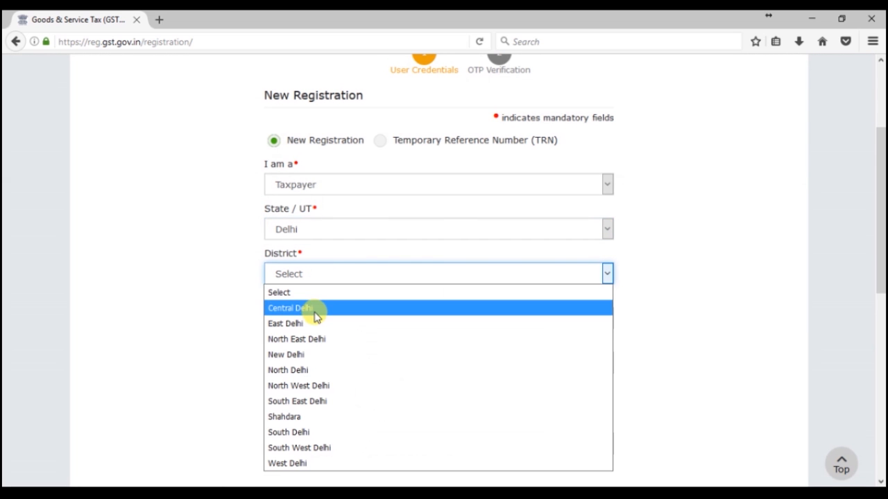
click(310, 354)
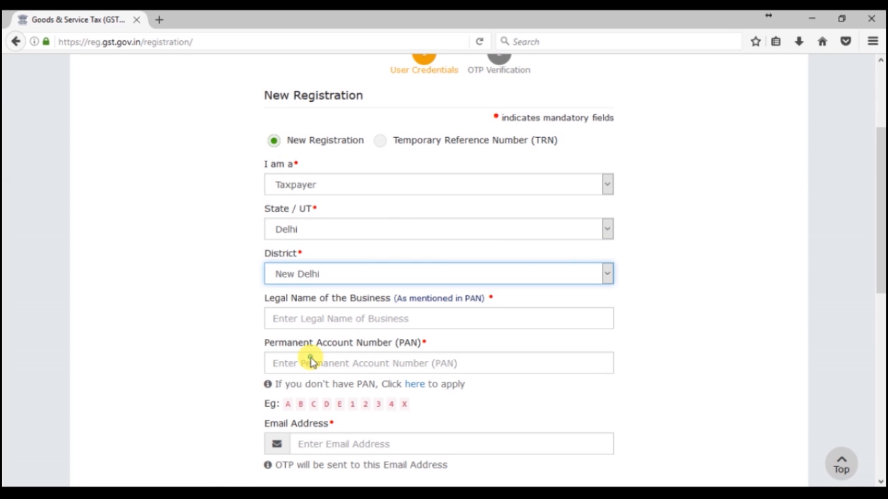
Step: Enter the business's legal name, PAN, contact e-mail address and mobile number
click(355, 319)
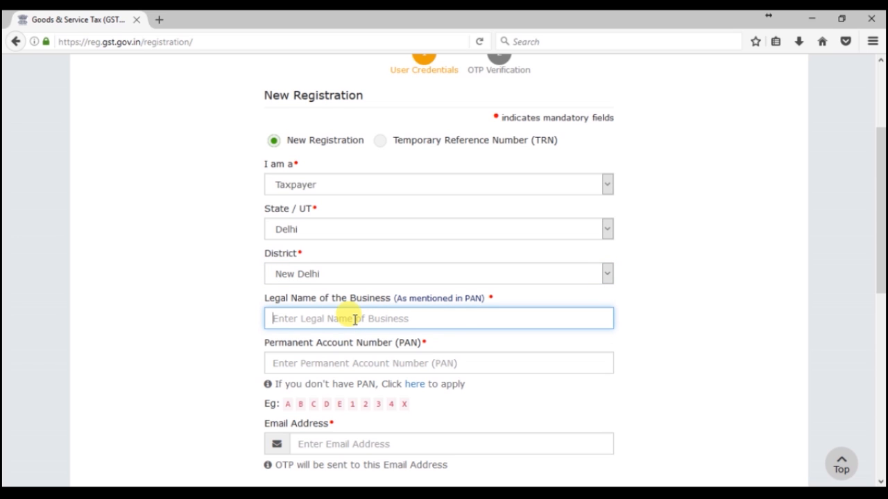
text(********)
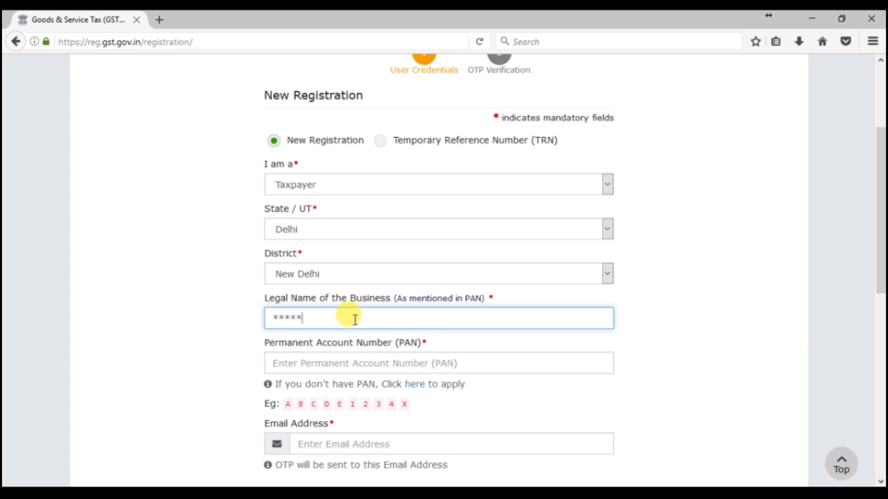
text(****)
click(346, 355)
text(****)
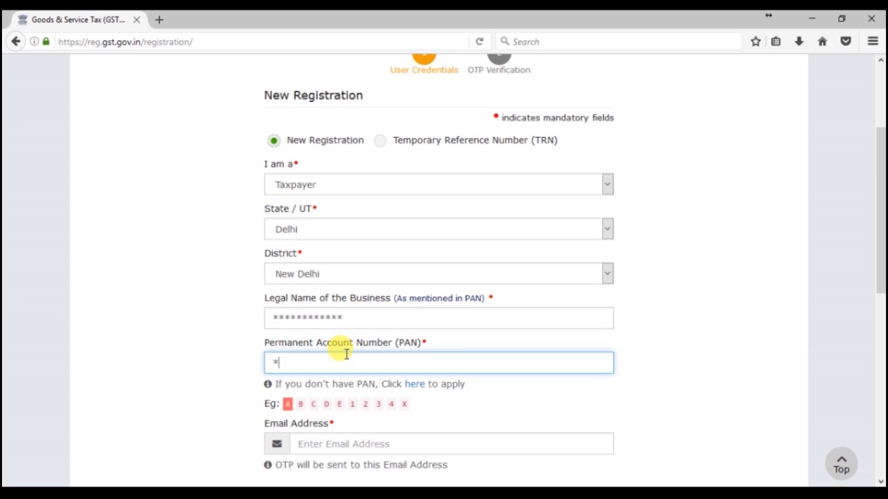
text(******)
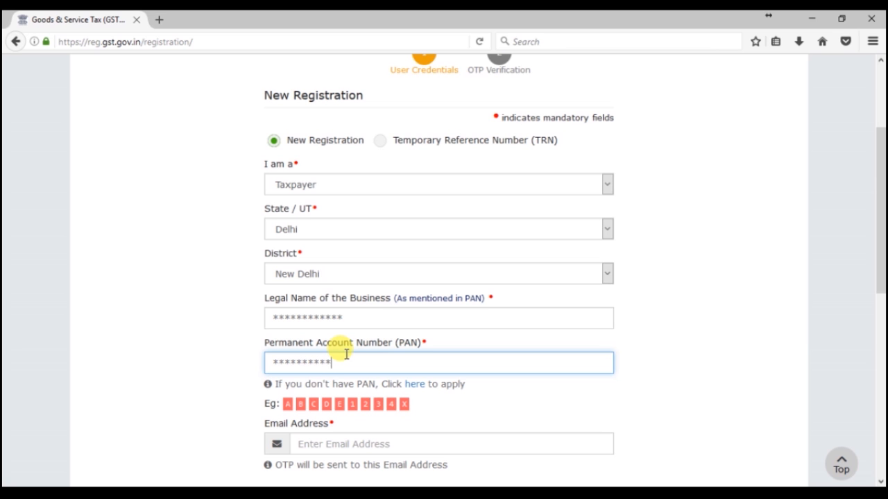
scroll(346, 355, down, 2)
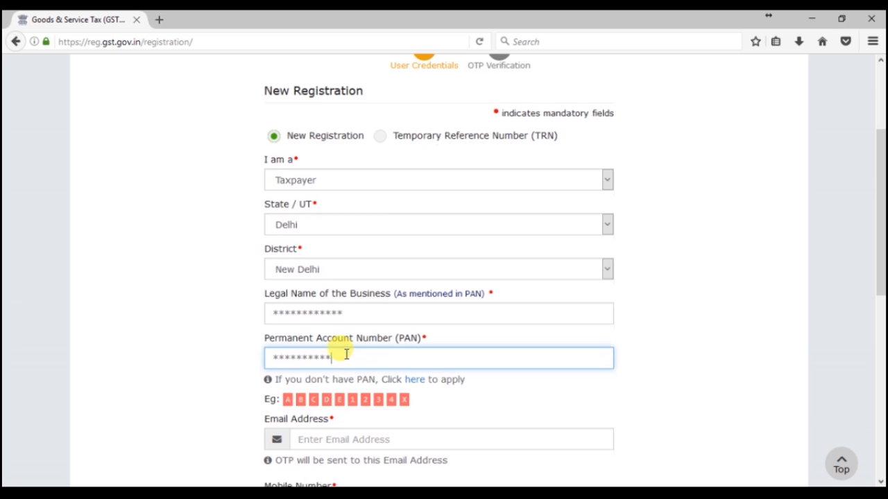
click(341, 369)
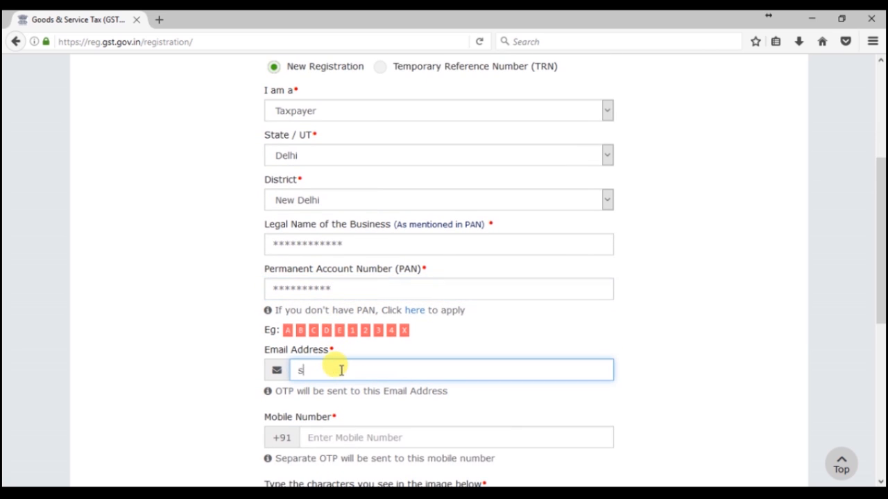
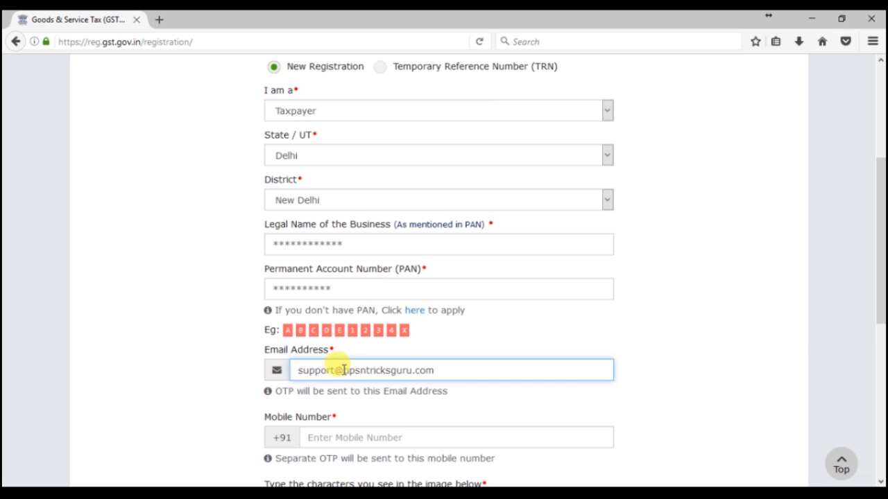
scroll(340, 403, down, 2)
click(336, 362)
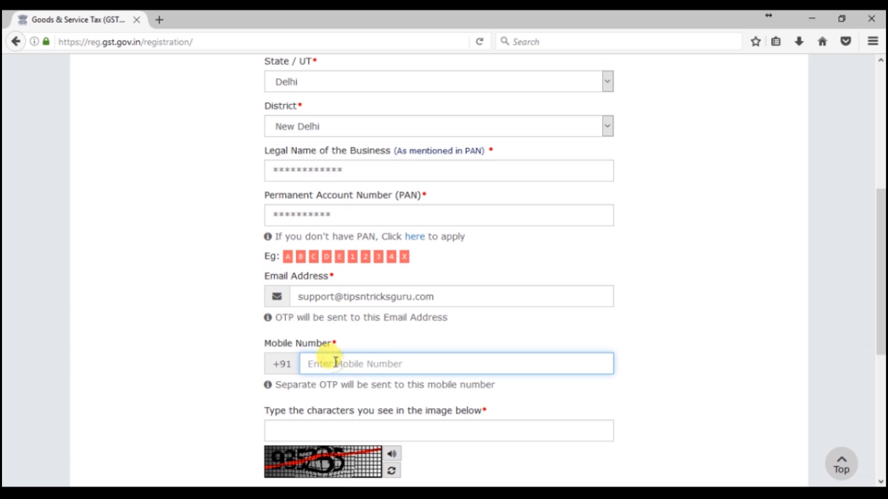
text(9999999999)
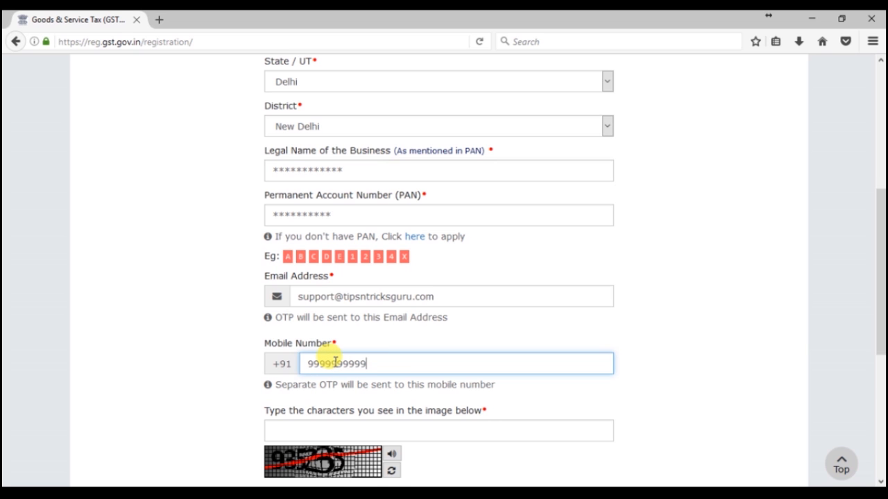
scroll(336, 364, down, 3)
scroll(333, 369, down, 1)
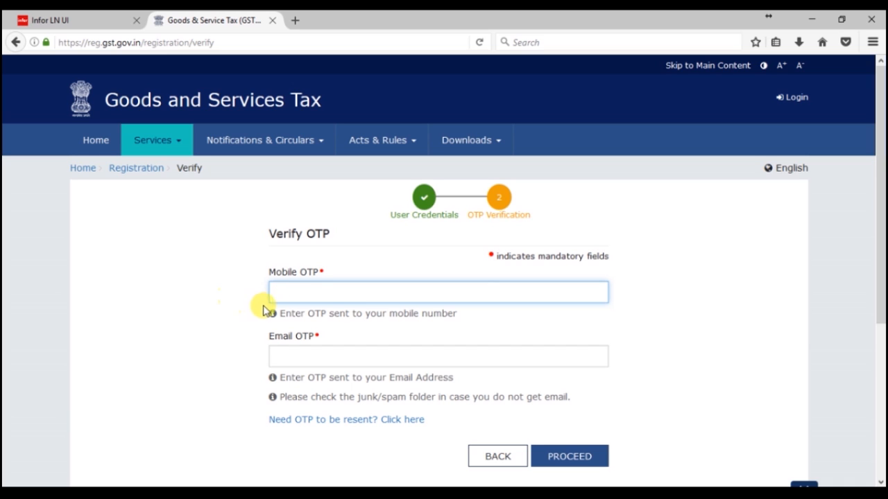
Step: Enter the mobile and e-mail OTPs, submit Part A, and dismiss the save-password prompt
text(444444)
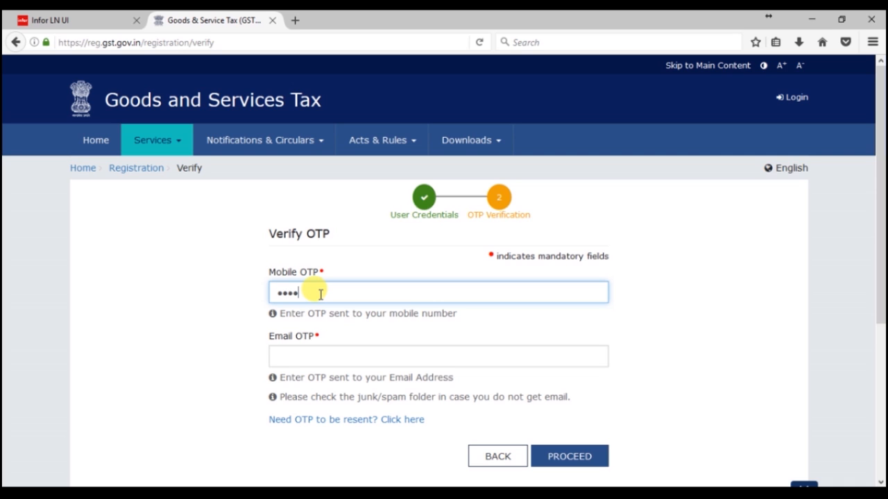
click(337, 352)
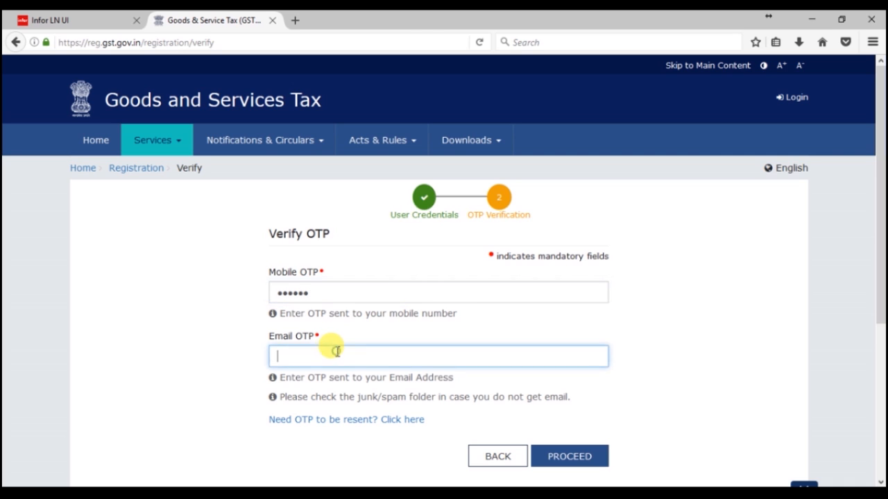
text(444444)
scroll(634, 426, down, 3)
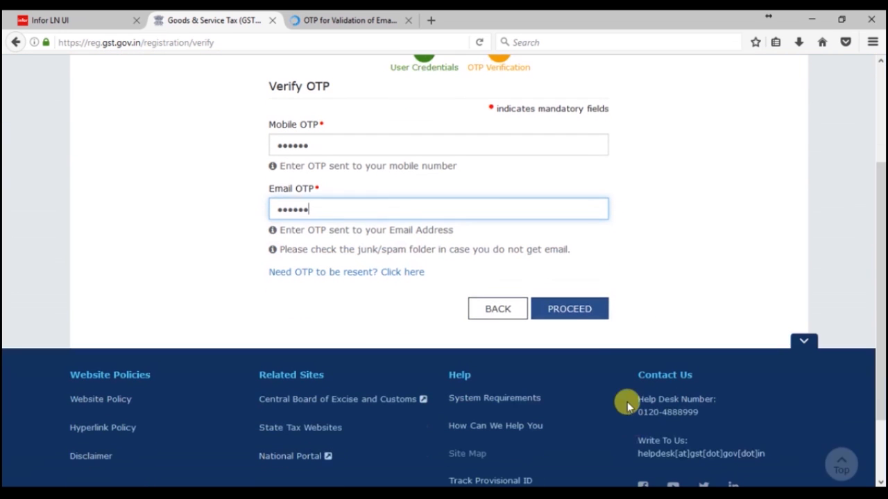
click(570, 310)
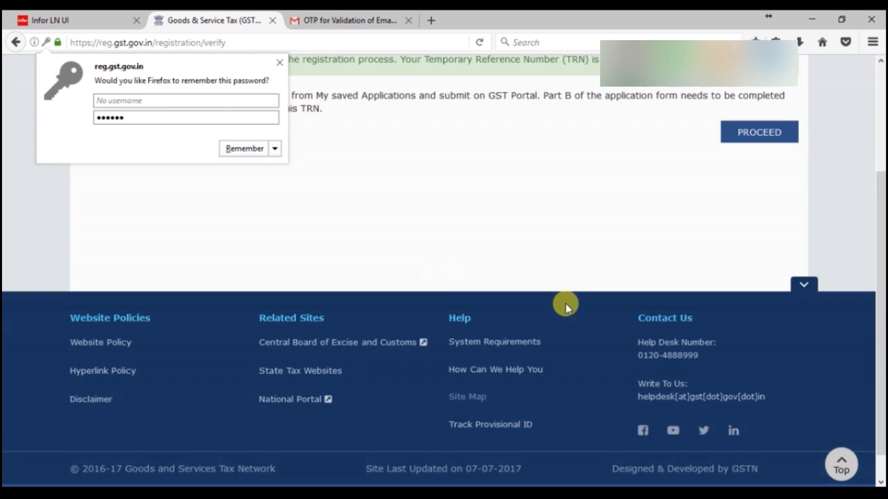
click(280, 62)
scroll(347, 253, up, 3)
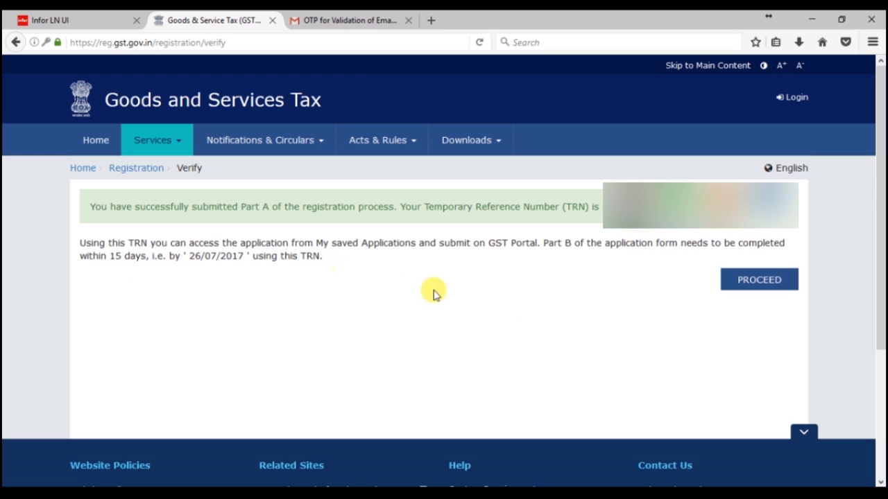
Step: Log in with the TRN and captcha, then enter and submit the received OTP
click(741, 284)
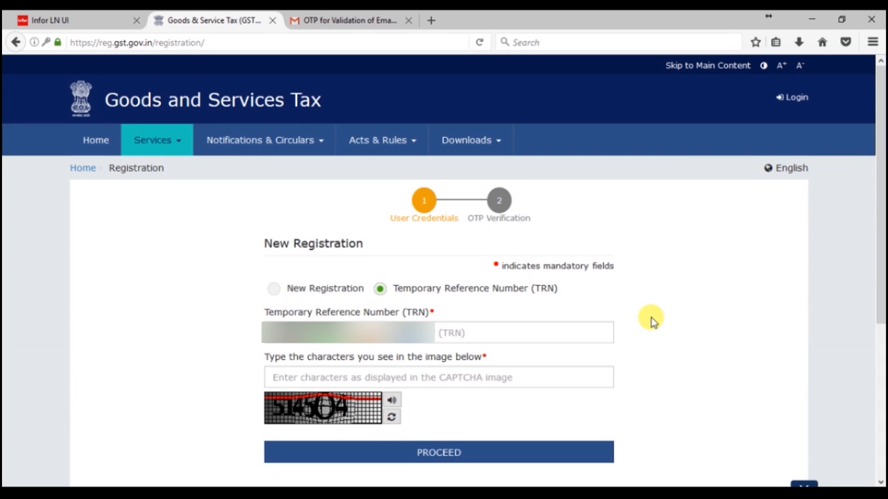
text(817)
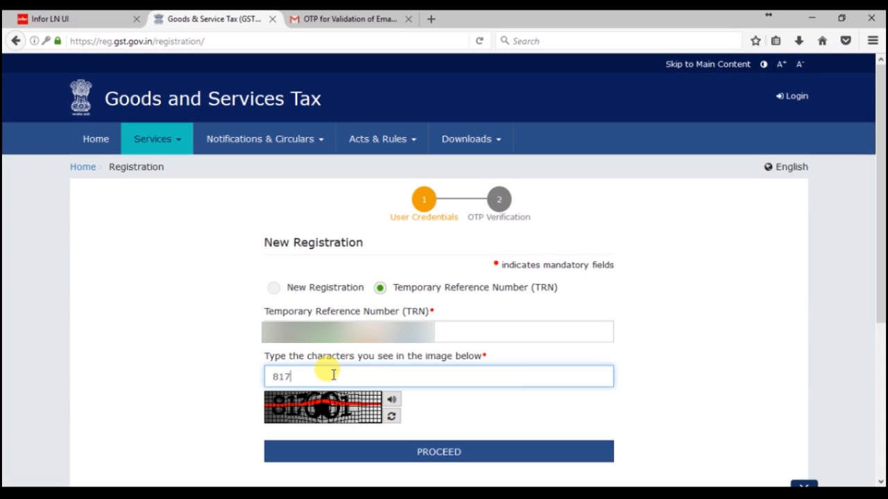
text(36)
key(BackSpace)
key(BackSpace)
text(601)
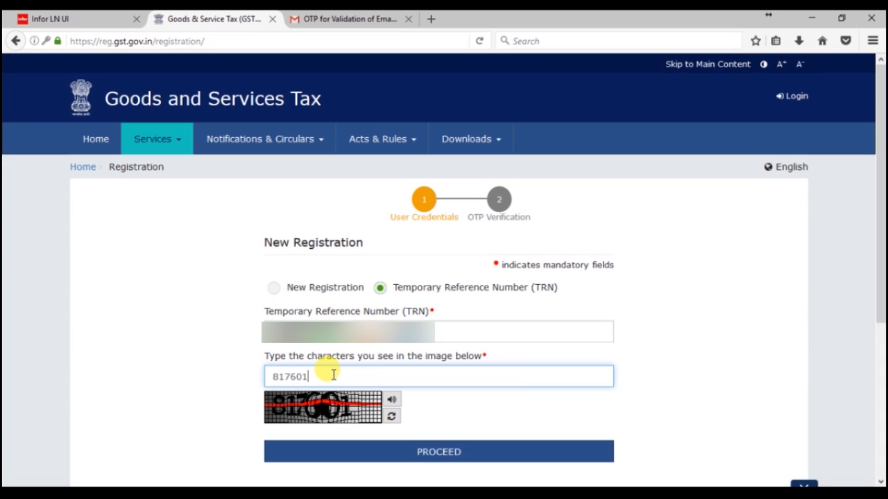
click(396, 458)
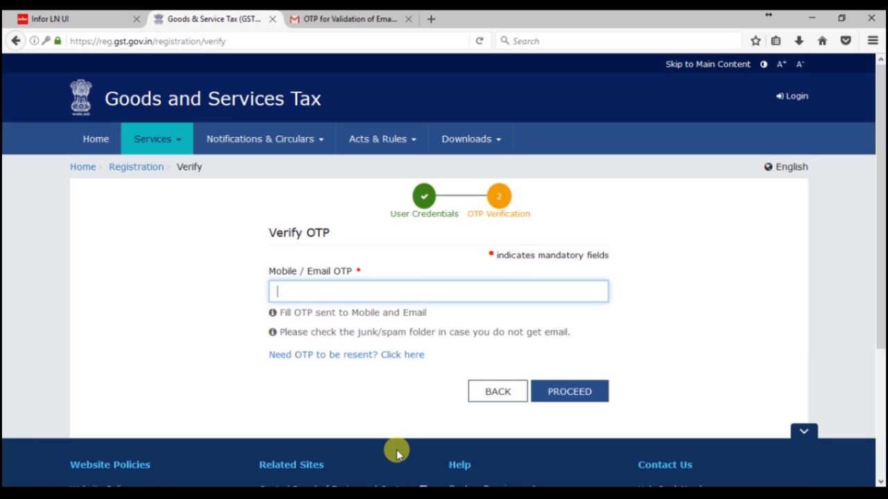
text(••••••)
click(563, 395)
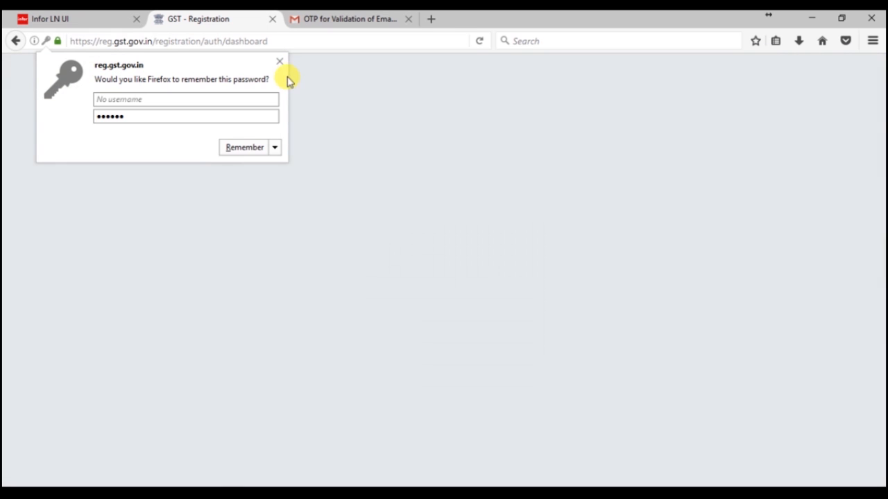
Step: Dismiss the save-password prompt and open the saved REG-01 draft via its edit icon
click(279, 61)
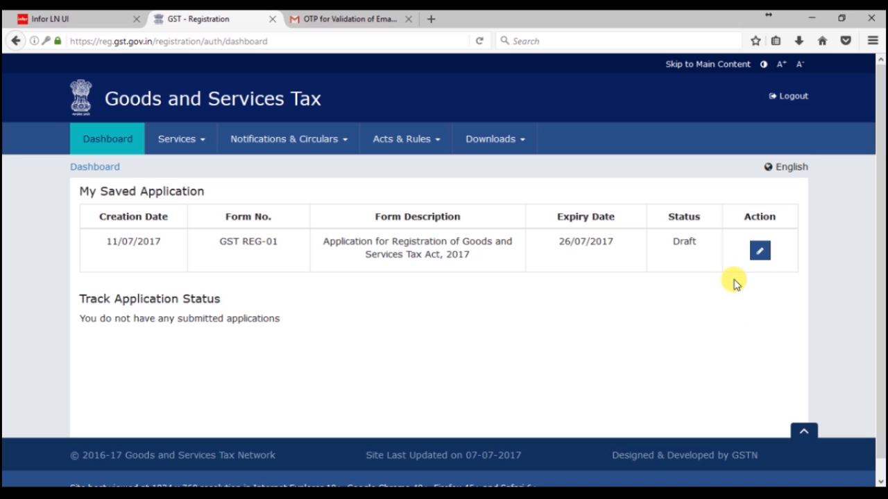
click(760, 252)
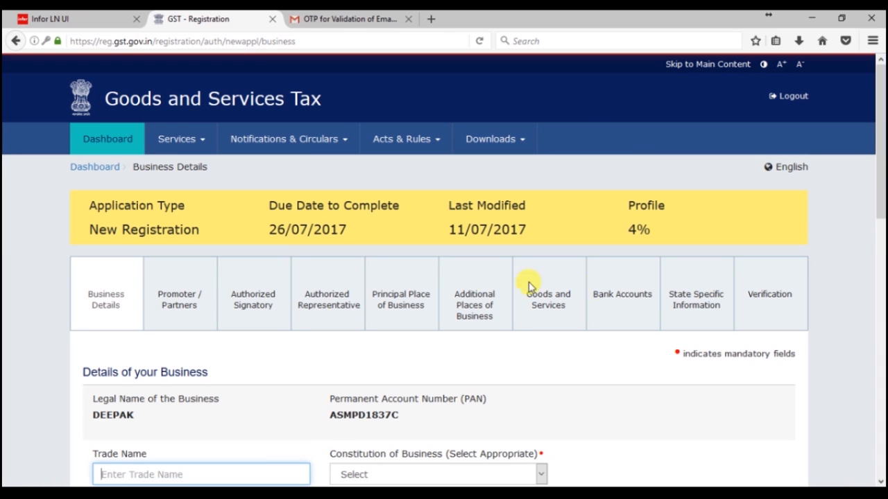
Step: Enter trade name 'tipsntricksguru' and set constitution of business to Proprietorship
scroll(457, 284, down, 2)
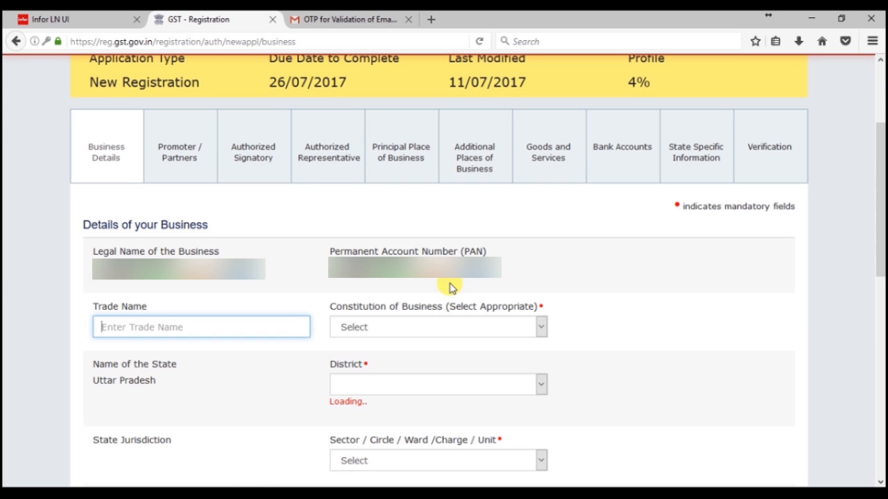
scroll(451, 288, down, 2)
text(t)
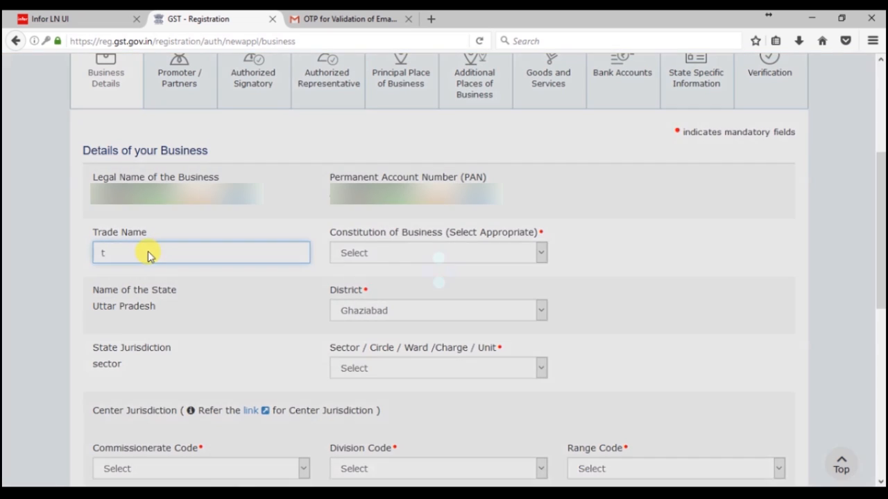
text(ipsntric)
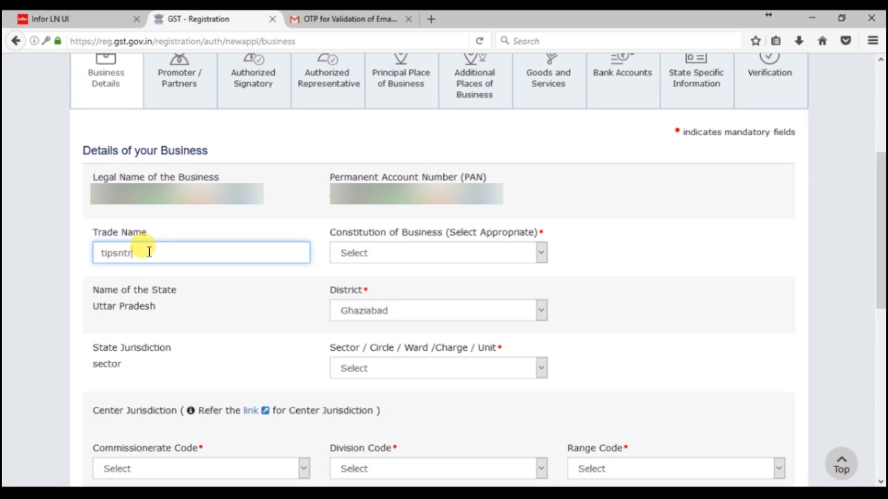
text(ksguru)
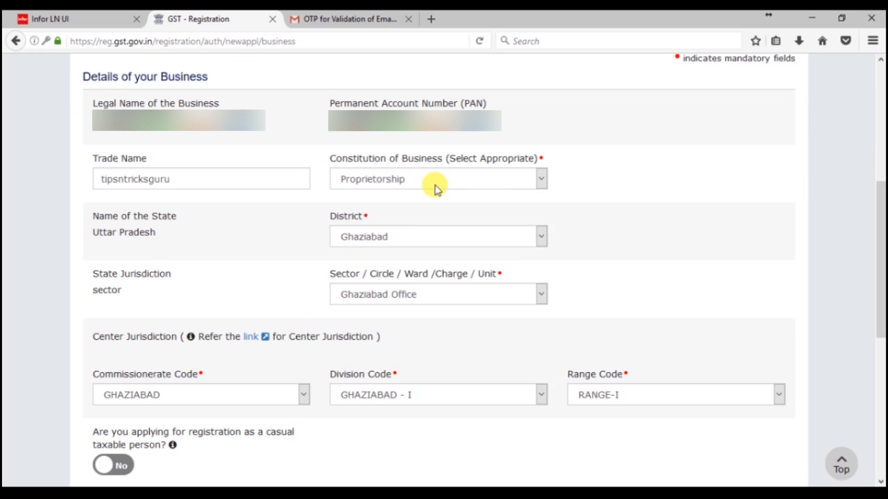
click(436, 188)
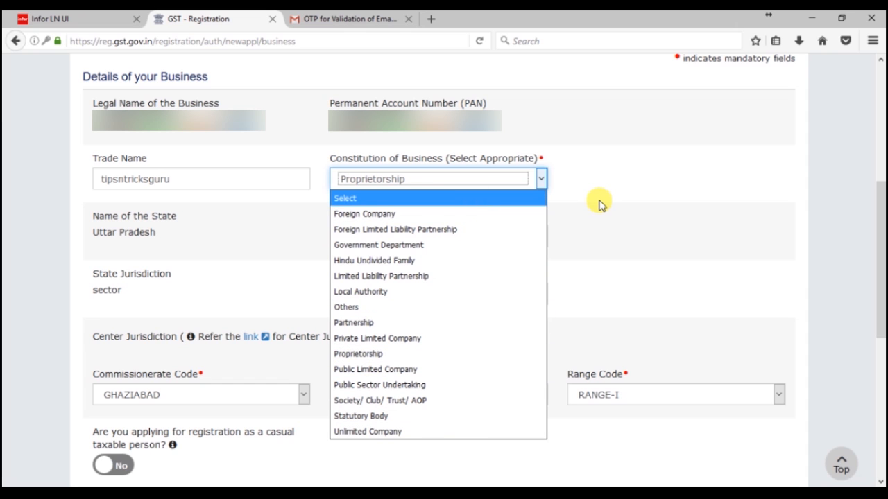
click(600, 203)
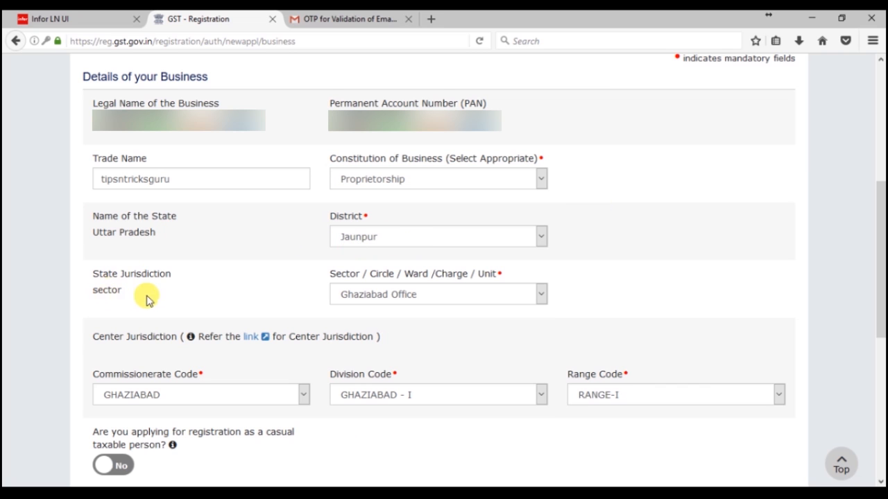
Step: Set jurisdiction: sector Agra Sector-12, DC, commissionerate AGRA, division ALIGARH, range KASGANJ
click(483, 295)
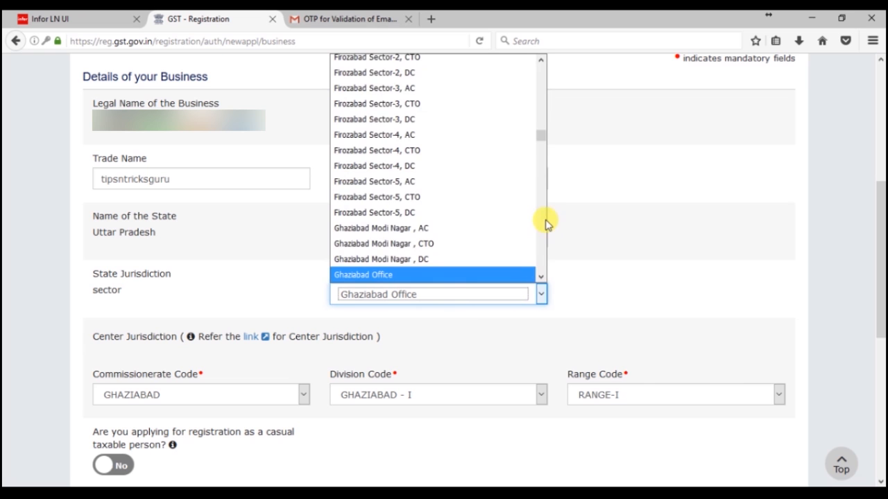
scroll(541, 187, up, 7)
drag(541, 135, 549, 62)
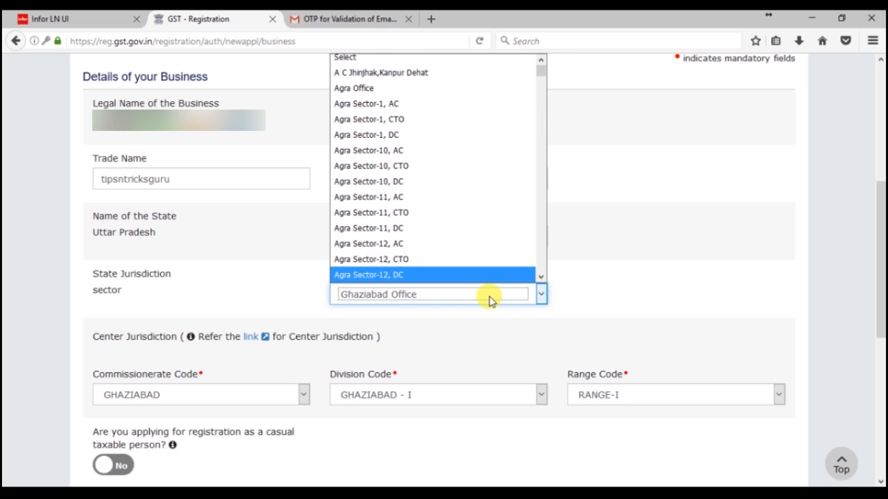
click(460, 275)
click(471, 401)
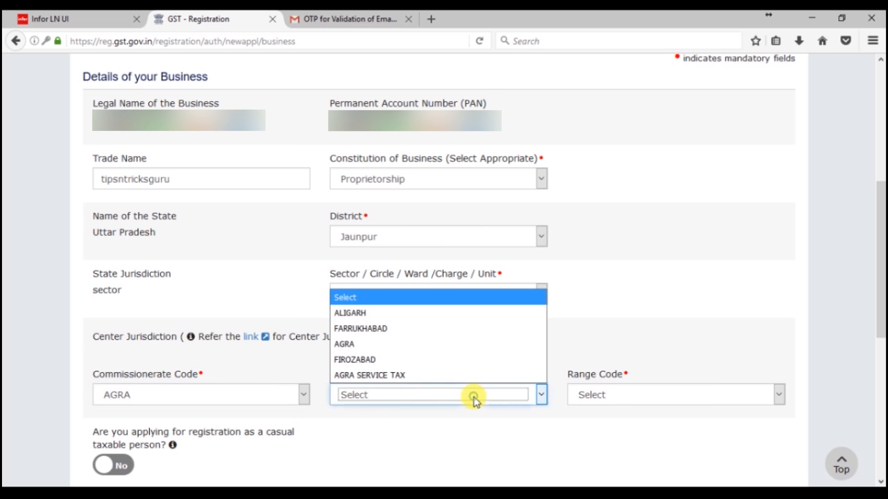
click(442, 311)
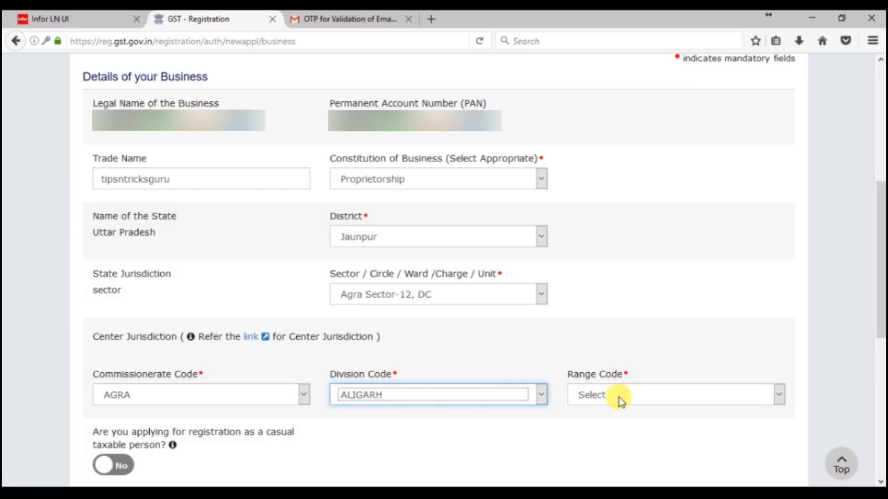
click(618, 397)
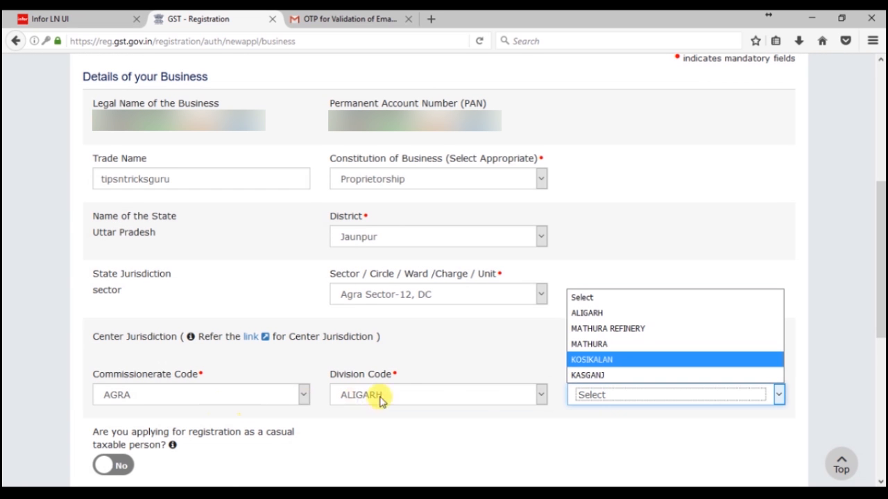
click(605, 375)
Step: Toggle Option For Composition and its declaration on, then back off
scroll(243, 399, down, 4)
scroll(243, 399, down, 1)
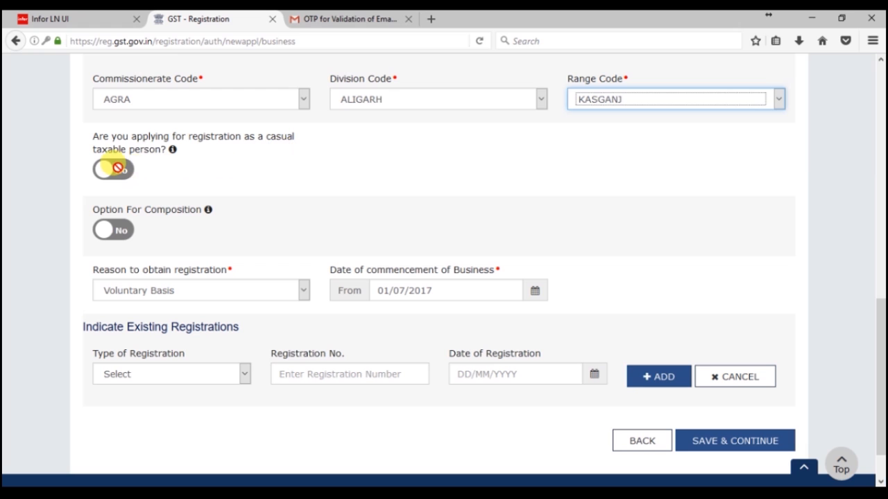
mouse_move(172, 152)
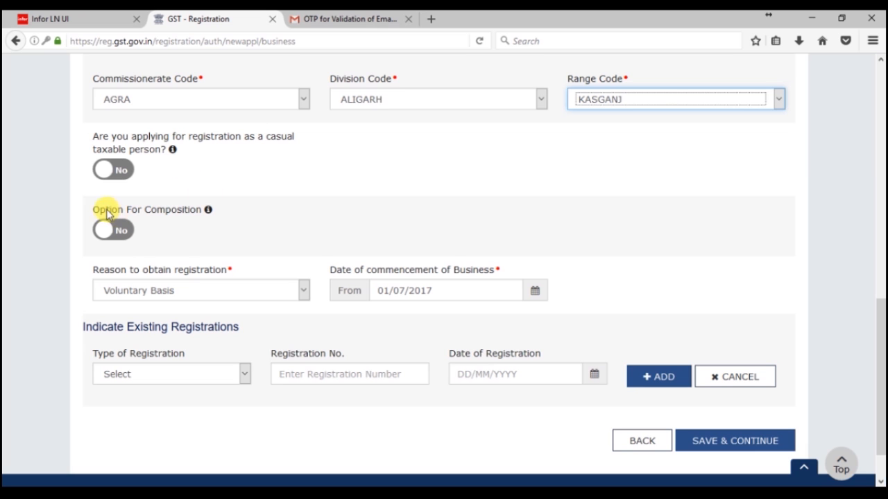
mouse_move(206, 213)
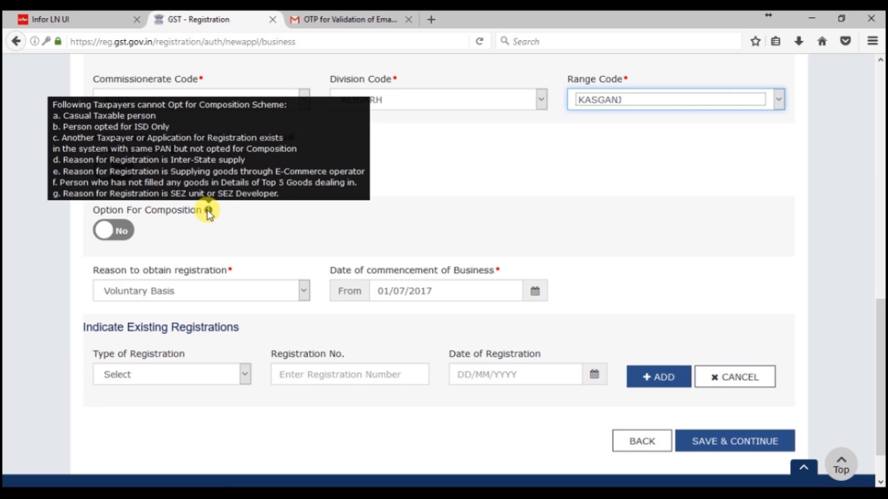
click(111, 230)
click(102, 280)
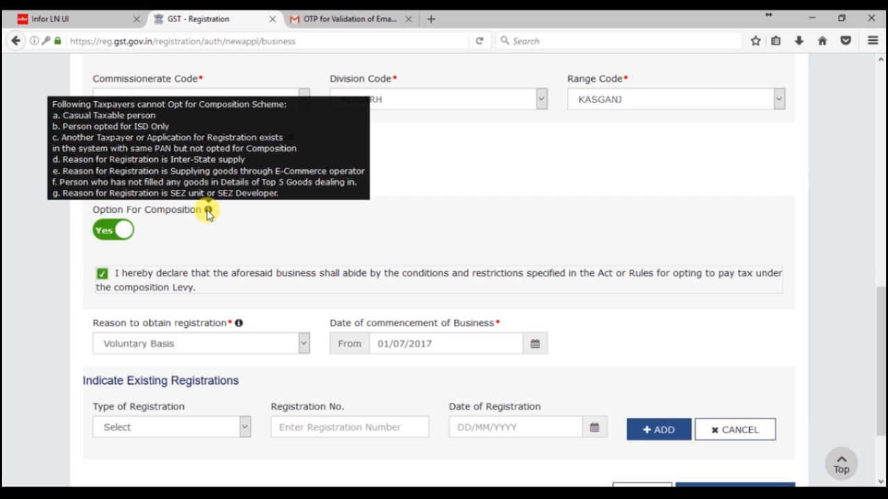
click(101, 274)
click(109, 230)
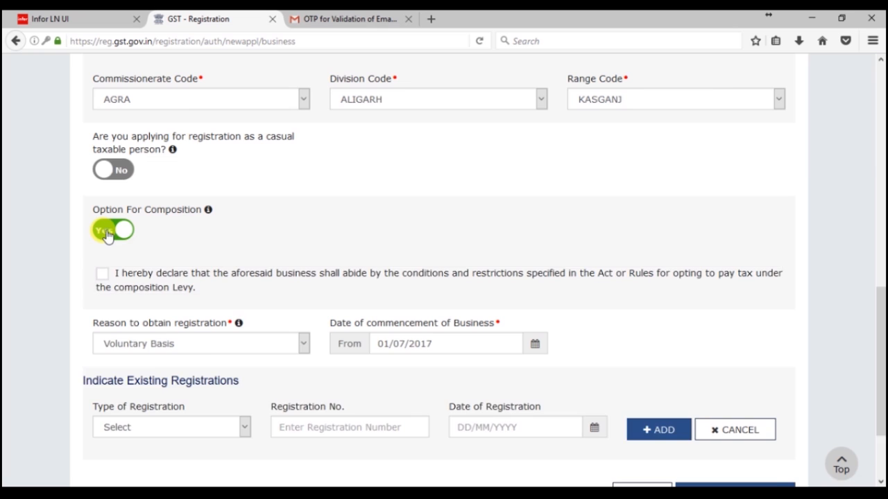
click(192, 294)
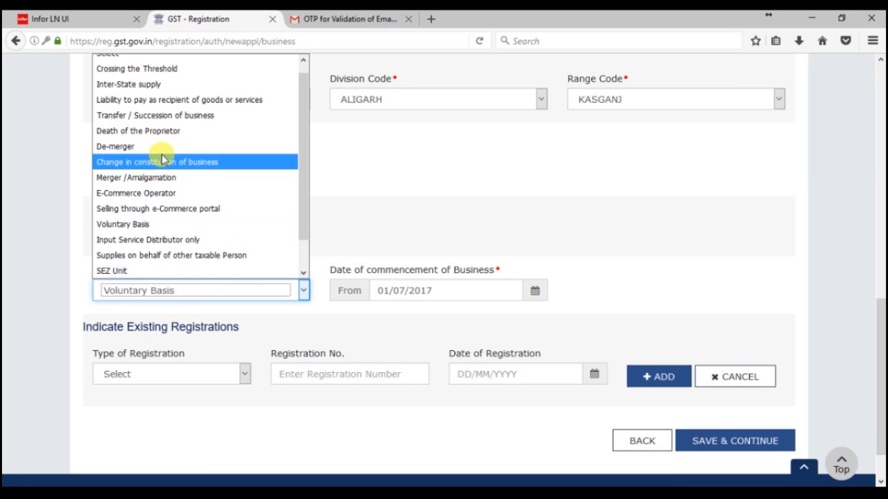
scroll(229, 152, up, 1)
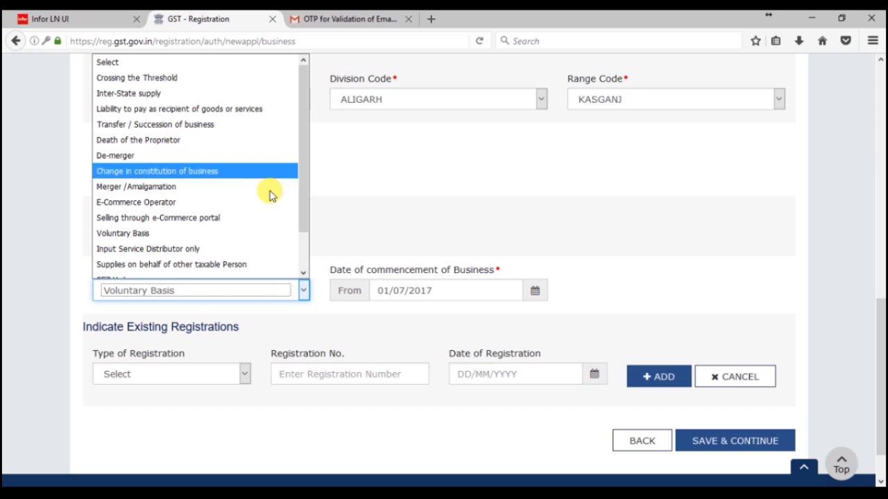
scroll(293, 254, down, 2)
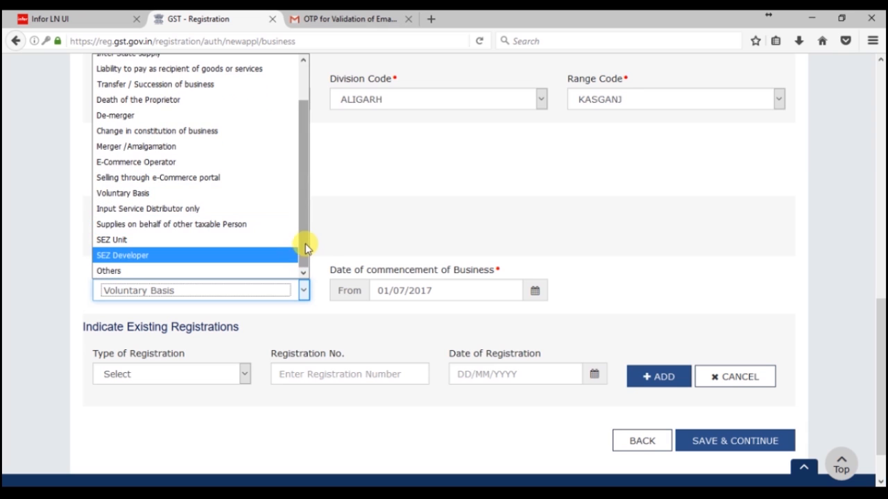
scroll(306, 228, up, 3)
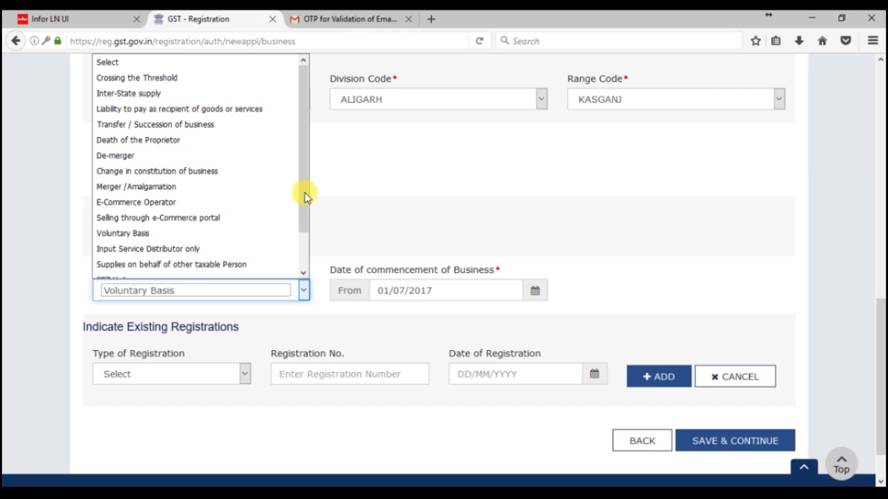
click(401, 310)
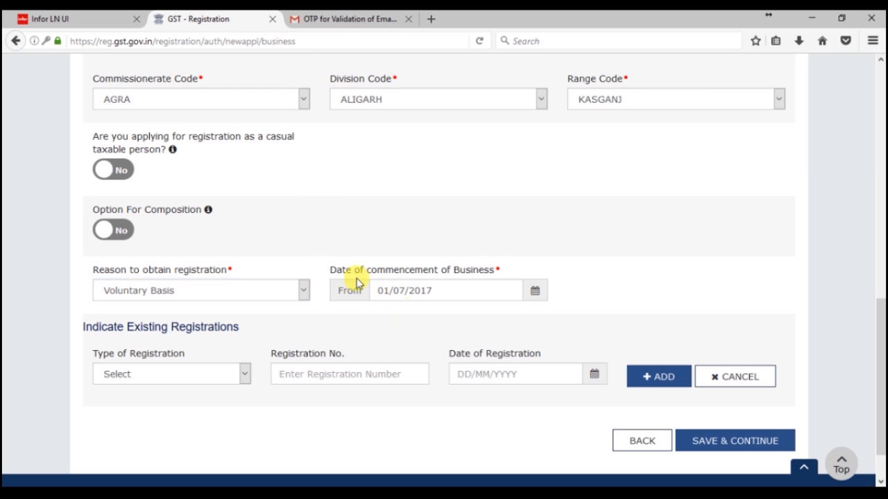
Step: Leave existing registrations empty and save Business Details with SAVE & CONTINUE
drag(333, 270, 413, 295)
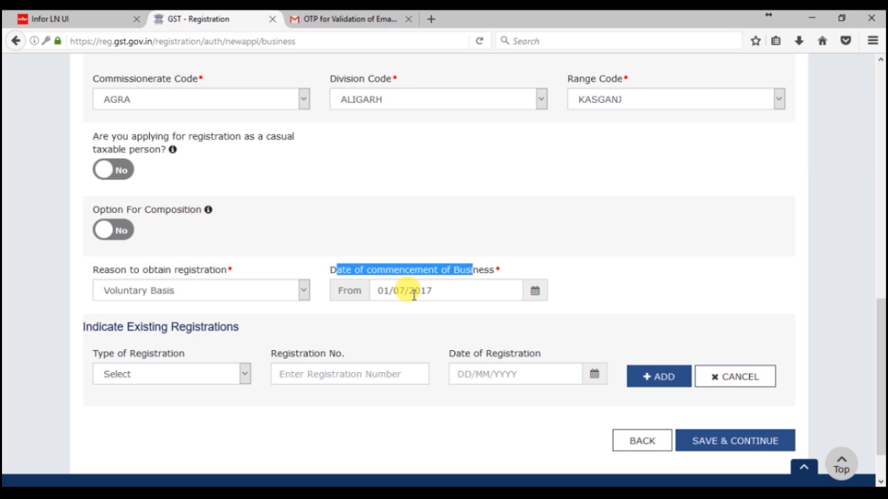
click(178, 380)
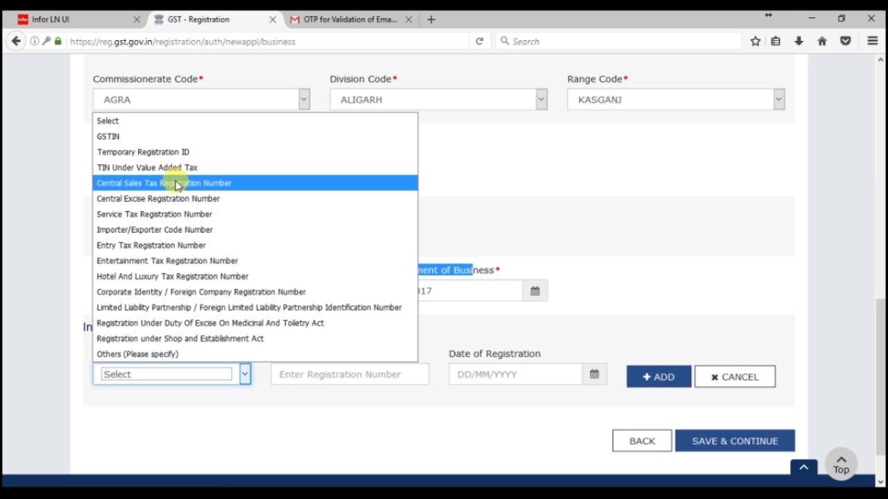
click(311, 372)
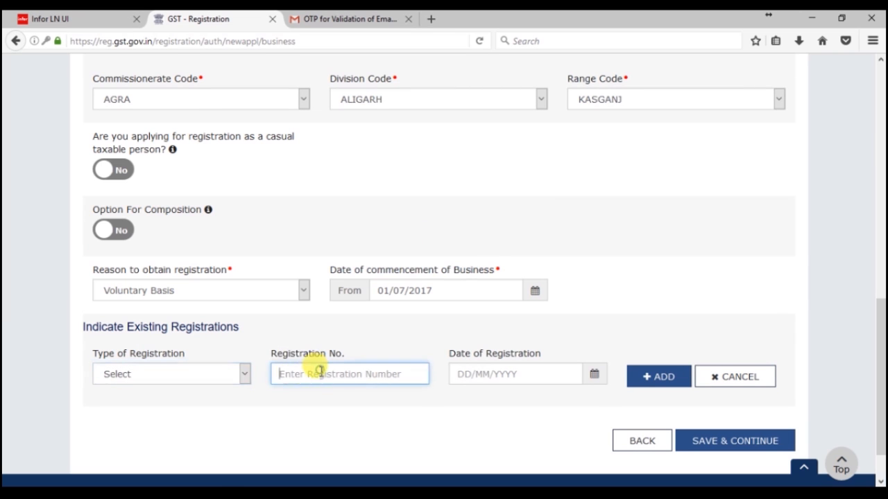
click(473, 374)
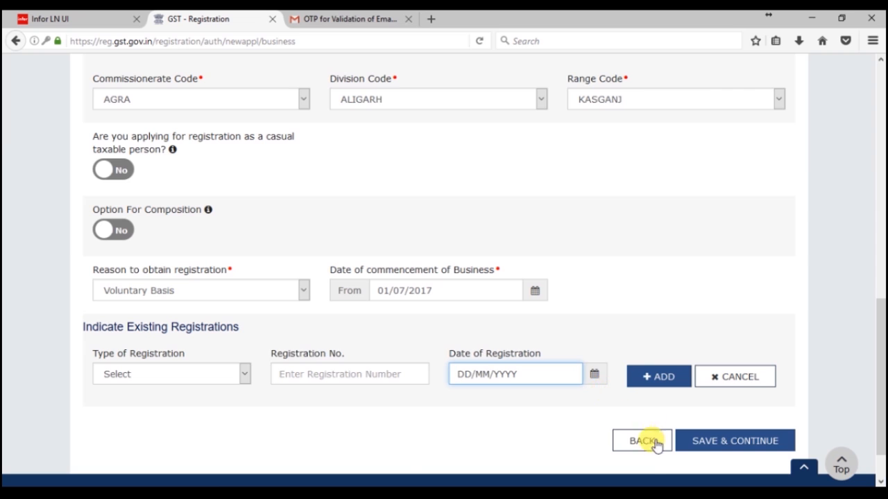
click(697, 441)
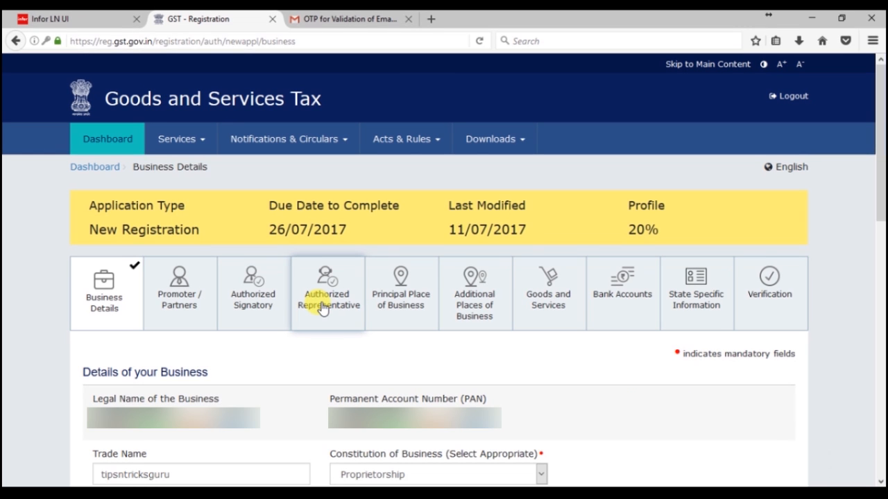
Step: In Promoter / Partners, enter proprietor first name 'tipsntricksguru' and move through the name fields
click(172, 299)
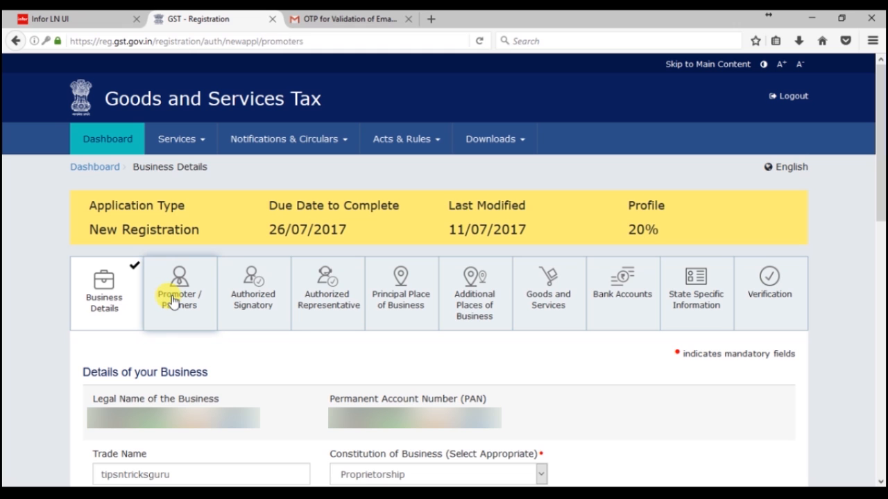
text(ti)
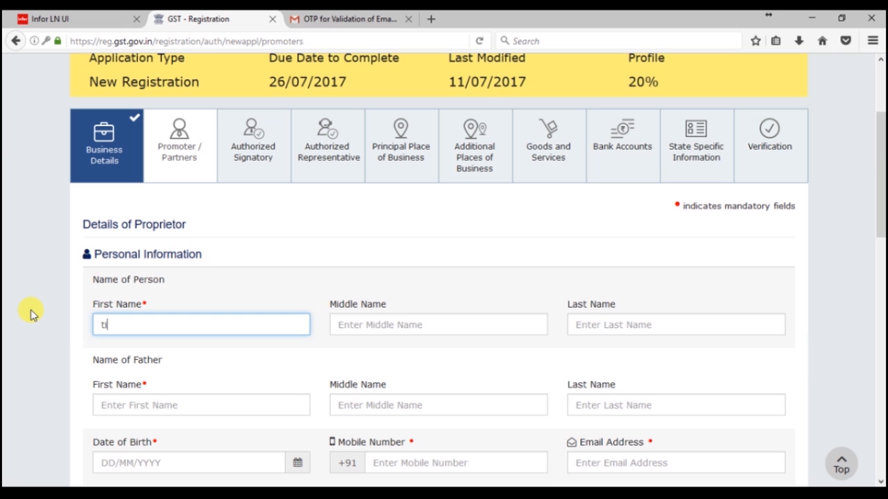
text(psntricksguru)
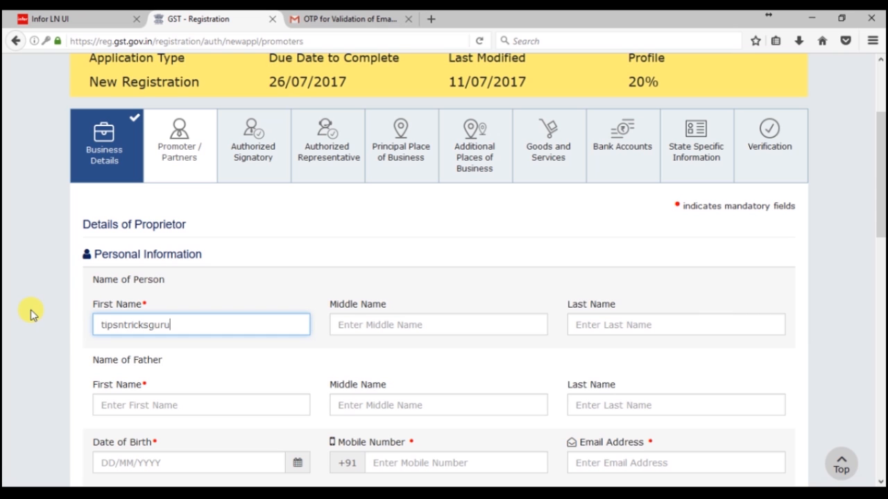
key(Tab)
scroll(234, 403, down, 2)
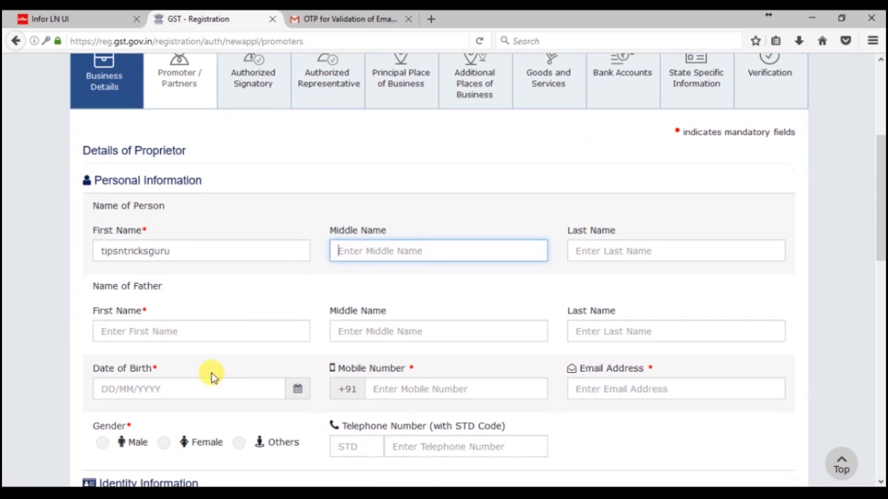
click(638, 251)
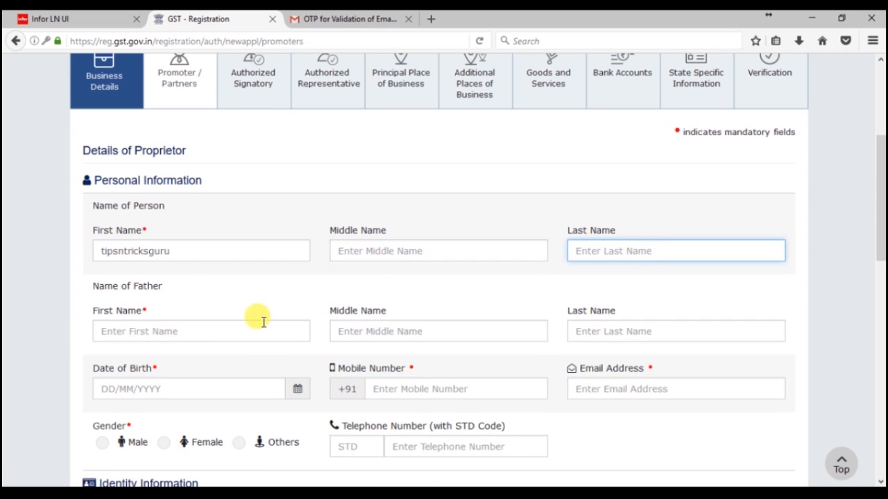
click(193, 332)
drag(94, 285, 160, 285)
click(169, 335)
click(386, 336)
click(626, 330)
Step: Set the proprietor's gender to Male and move through the STD and telephone fields
scroll(208, 382, down, 4)
drag(93, 221, 151, 220)
click(410, 240)
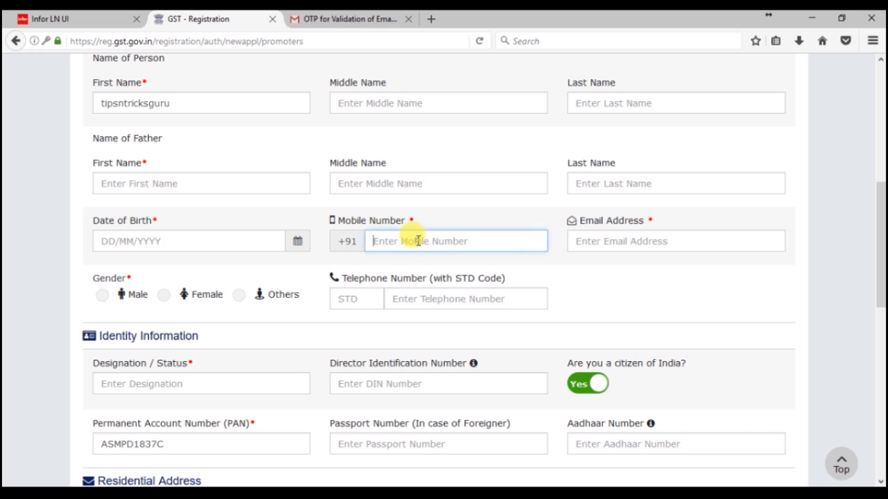
click(102, 299)
click(349, 303)
scroll(350, 299, down, 2)
click(422, 225)
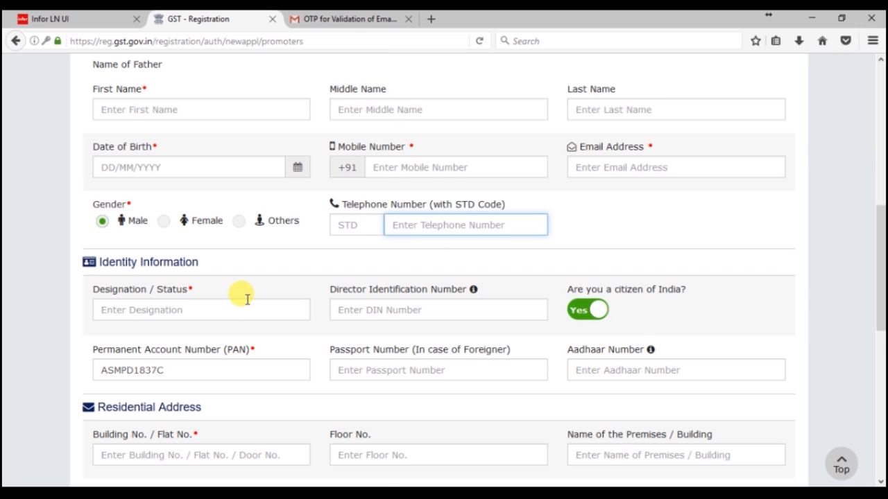
scroll(244, 298, down, 2)
scroll(246, 299, down, 1)
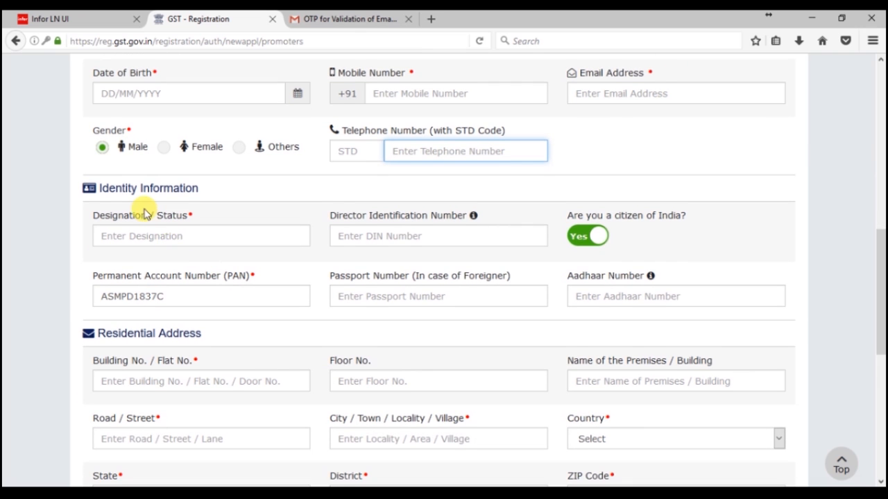
scroll(139, 187, down, 2)
drag(101, 113, 202, 113)
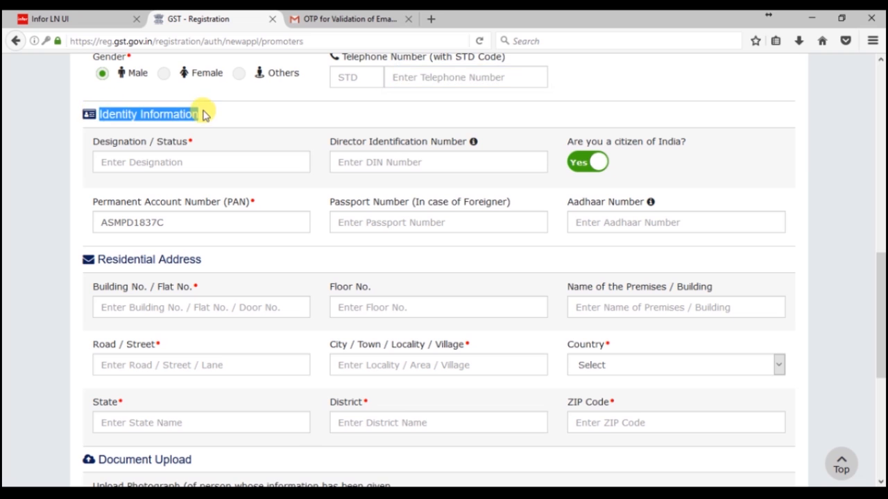
click(118, 161)
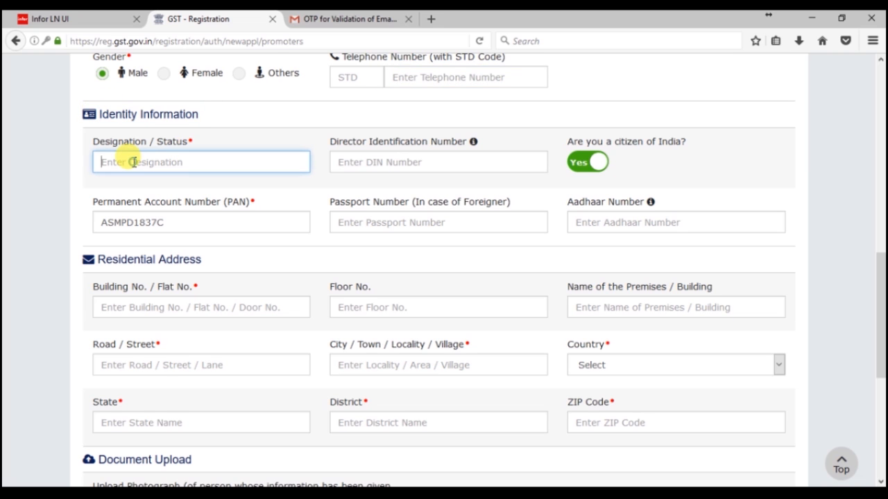
click(382, 167)
click(127, 164)
click(383, 167)
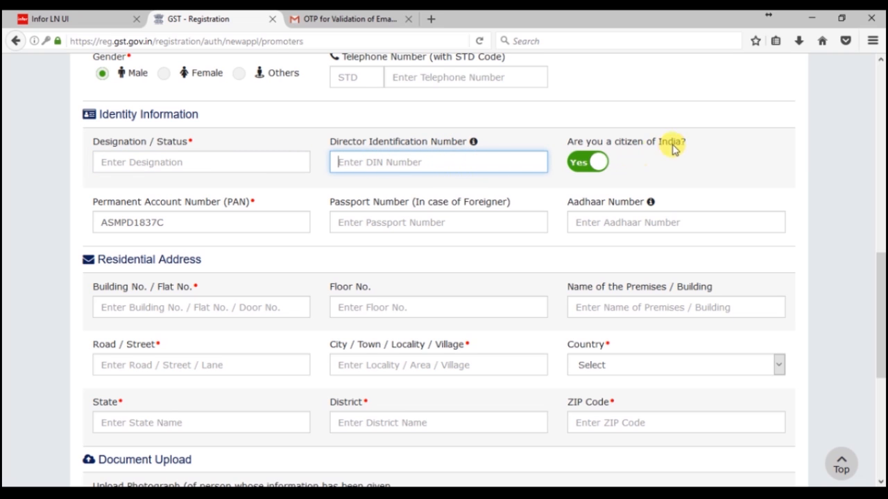
click(382, 167)
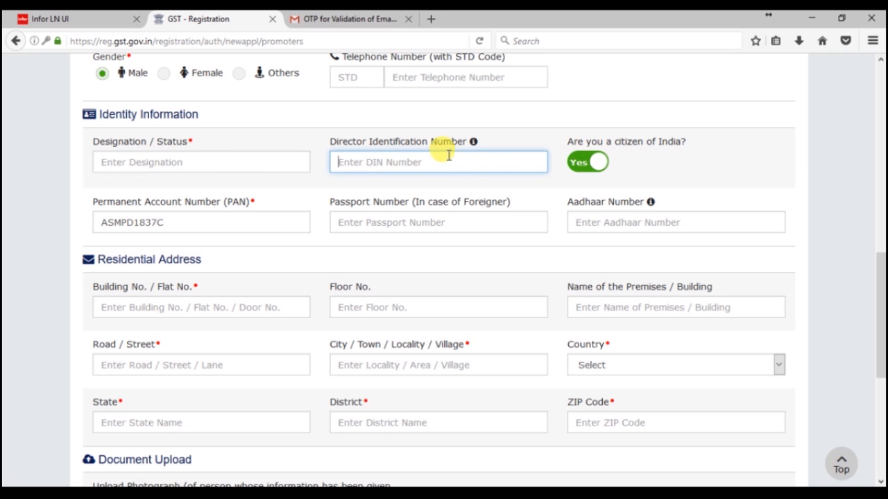
drag(570, 142, 687, 143)
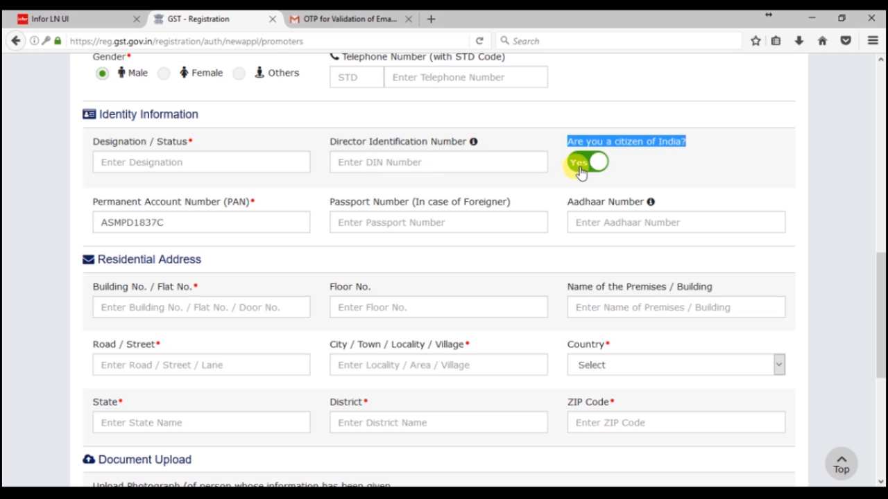
double_click(215, 222)
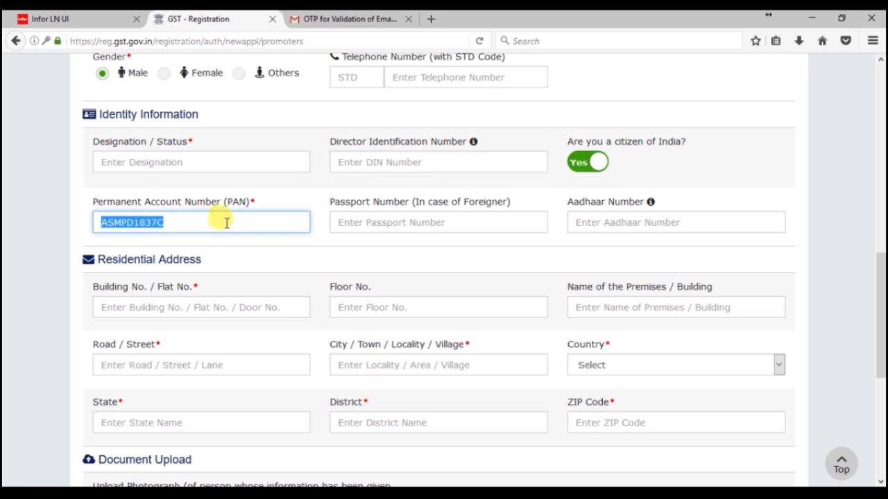
click(360, 222)
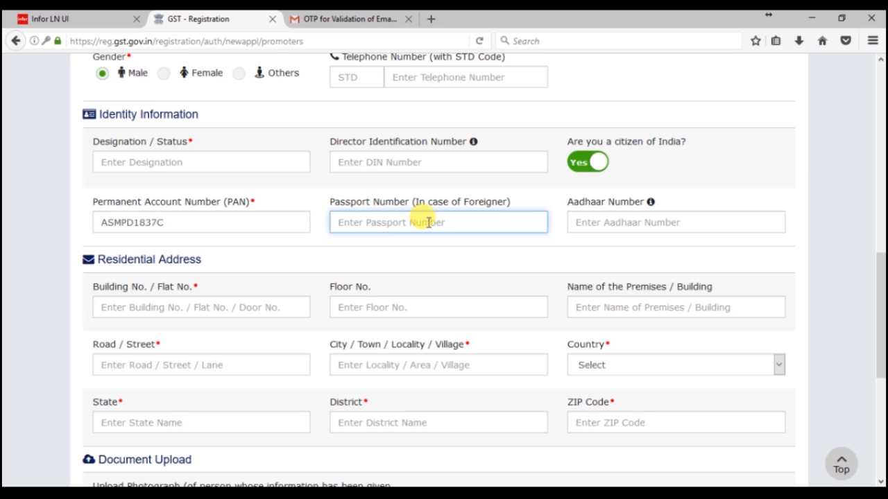
click(625, 224)
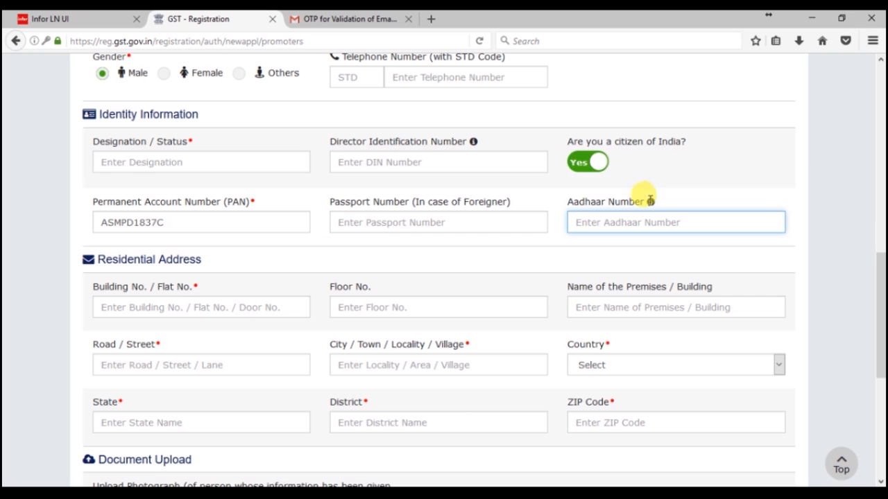
mouse_move(650, 201)
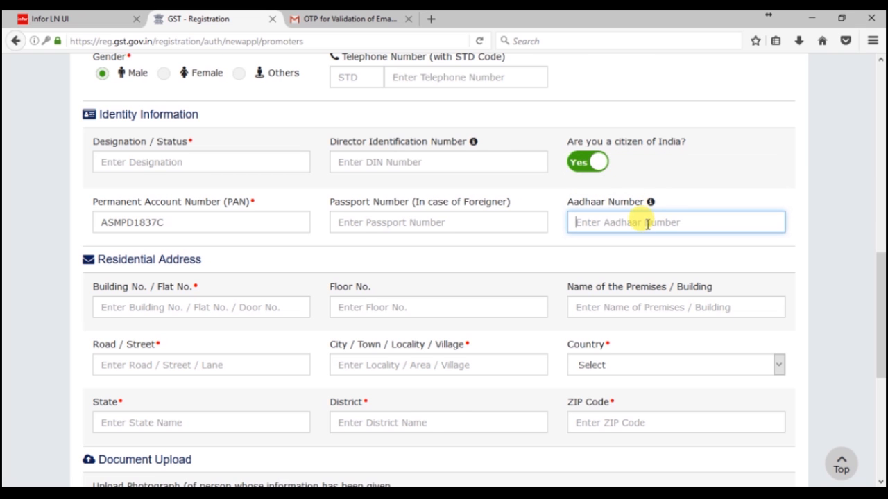
scroll(212, 295, down, 2)
click(119, 233)
click(389, 236)
click(612, 233)
drag(89, 215, 671, 357)
click(148, 232)
click(385, 234)
click(613, 233)
drag(89, 212, 670, 359)
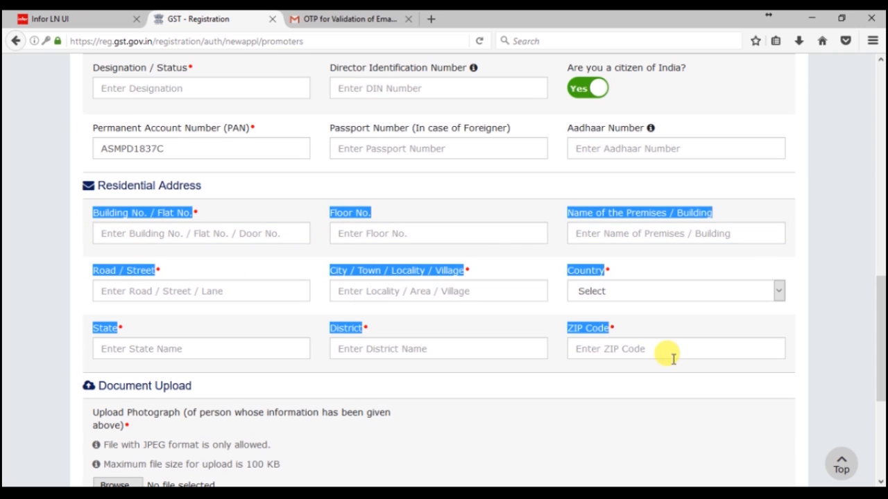
Step: Review the photograph upload requirements and open the photograph file picker
scroll(484, 366, down, 3)
click(460, 321)
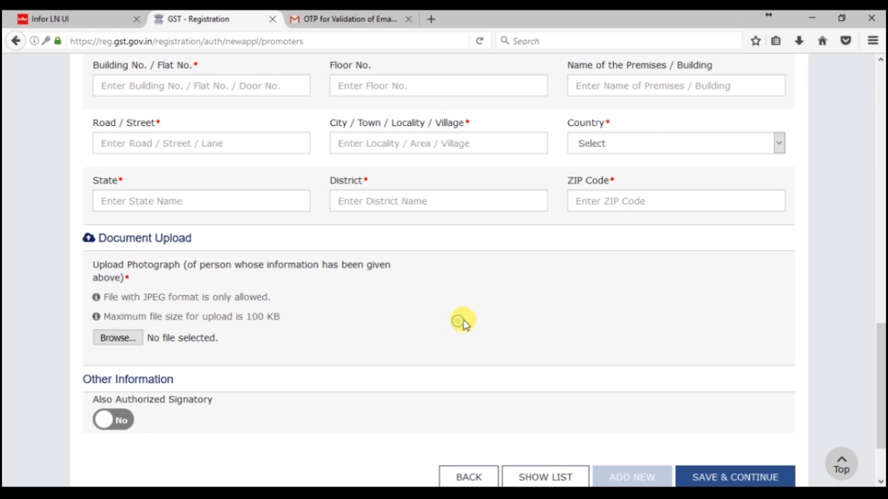
drag(93, 268, 324, 287)
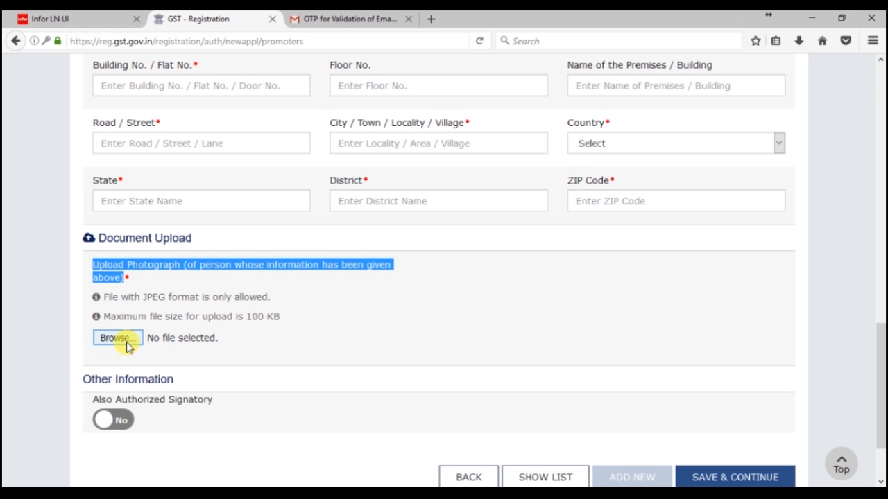
click(116, 274)
drag(93, 264, 321, 287)
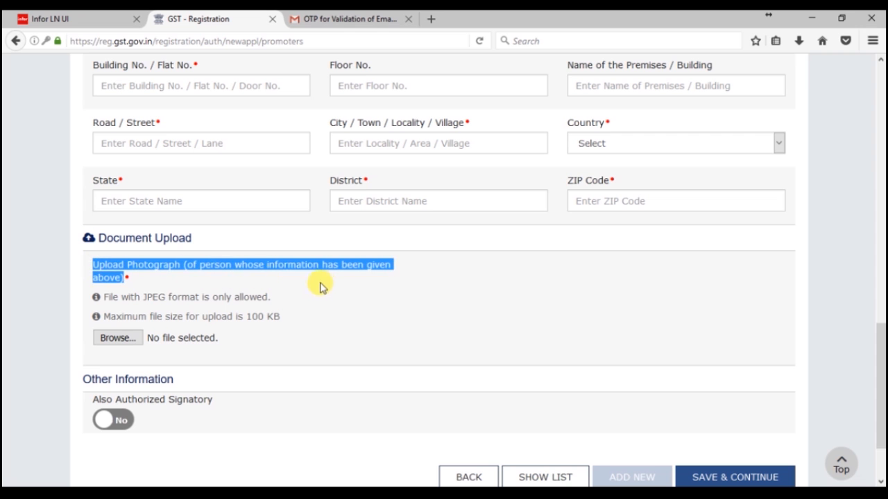
click(127, 347)
scroll(319, 347, down, 2)
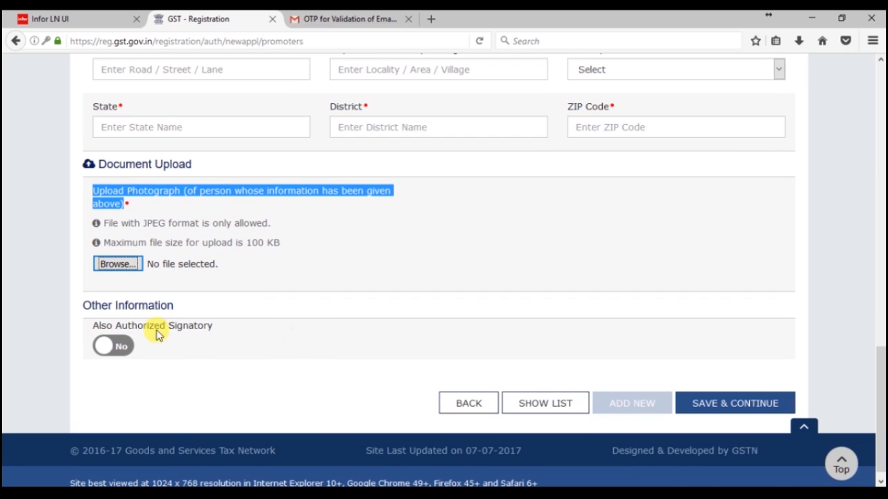
scroll(461, 321, up, 2)
click(463, 320)
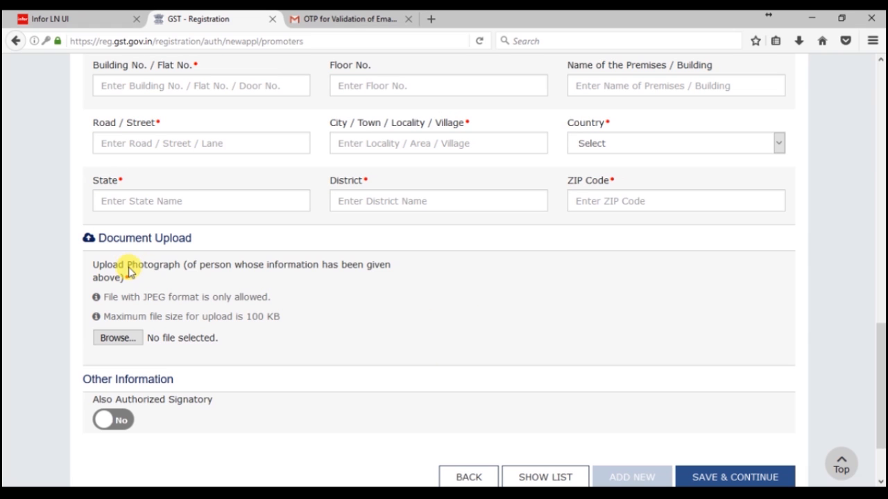
drag(93, 264, 325, 287)
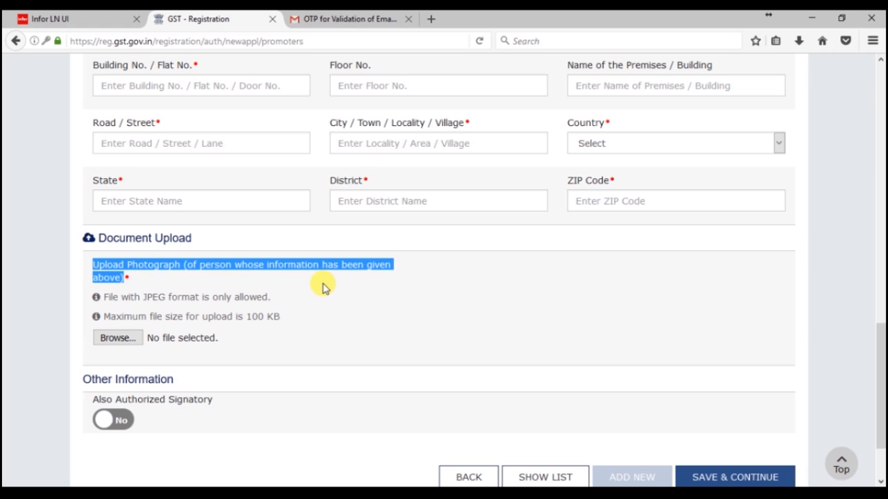
click(126, 340)
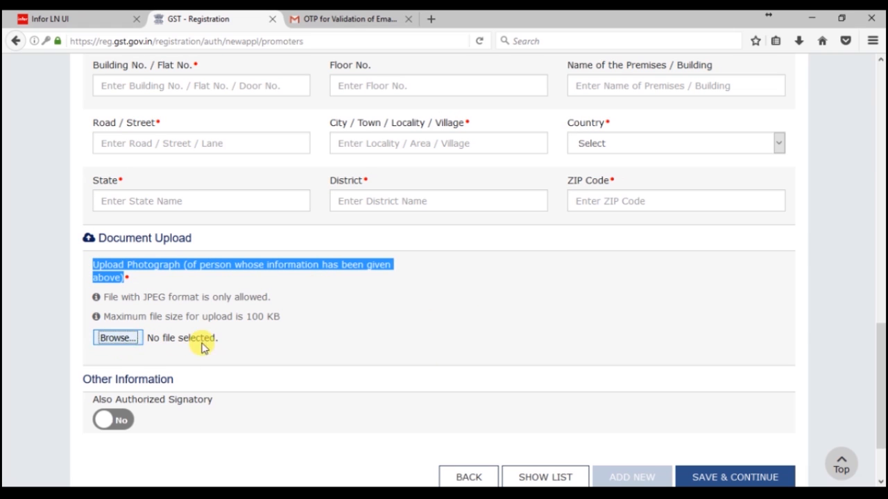
scroll(312, 346, down, 2)
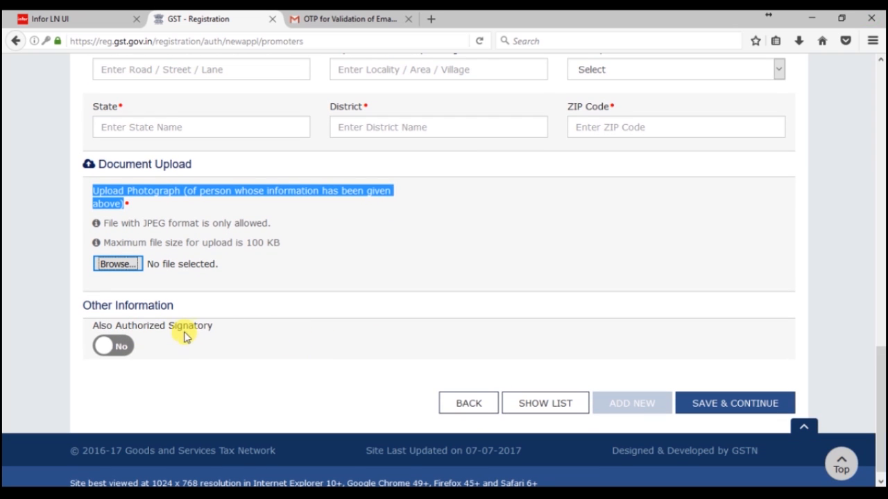
Step: Set Also Authorized Signatory to Yes, save the proprietor details, and open Authorized Signatory
click(111, 345)
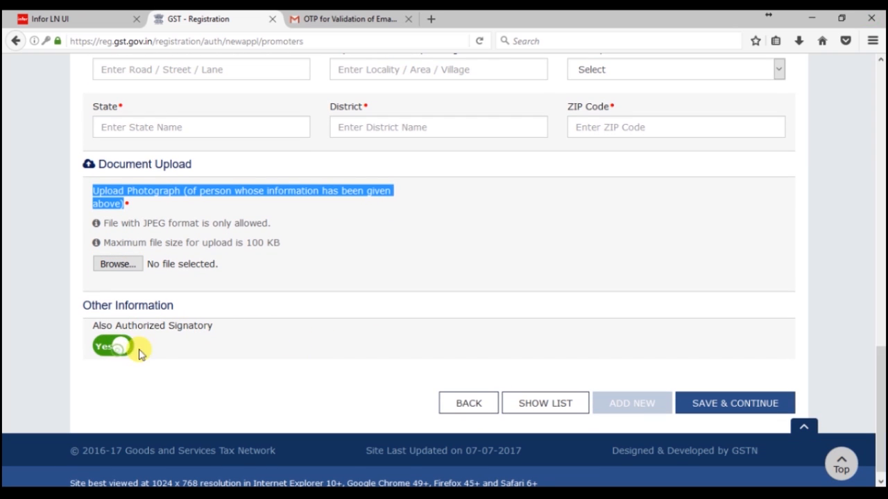
click(113, 352)
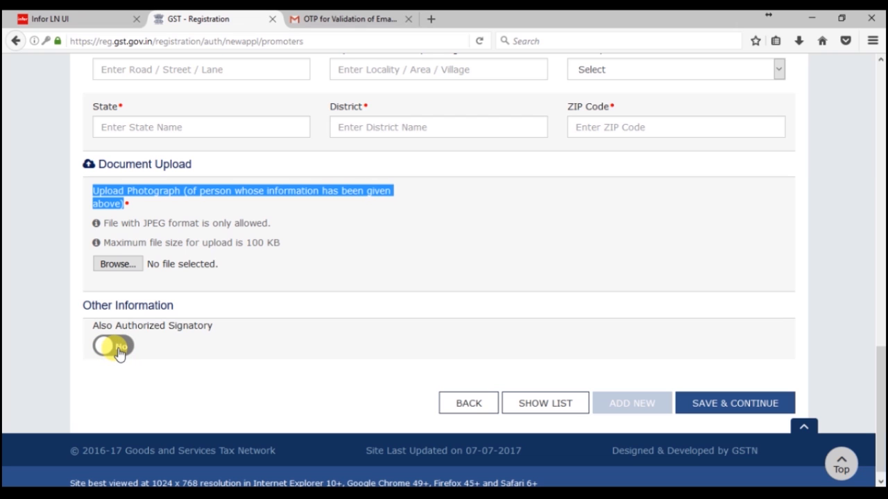
click(118, 351)
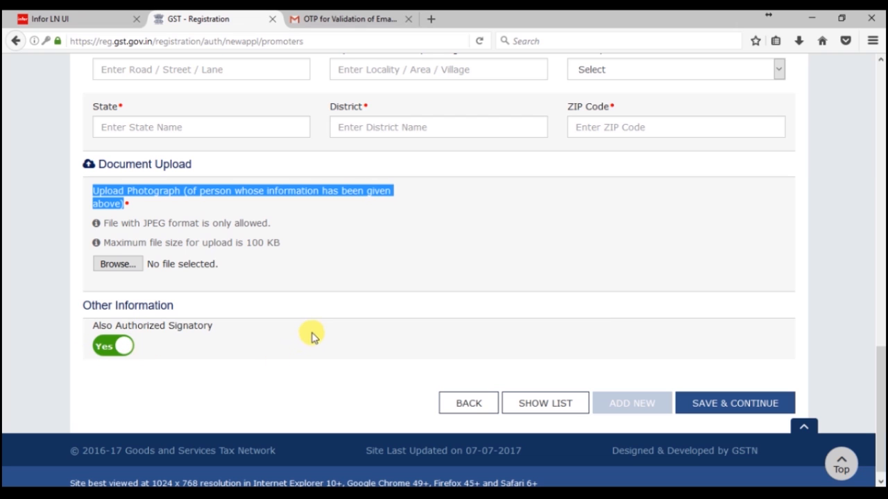
click(722, 414)
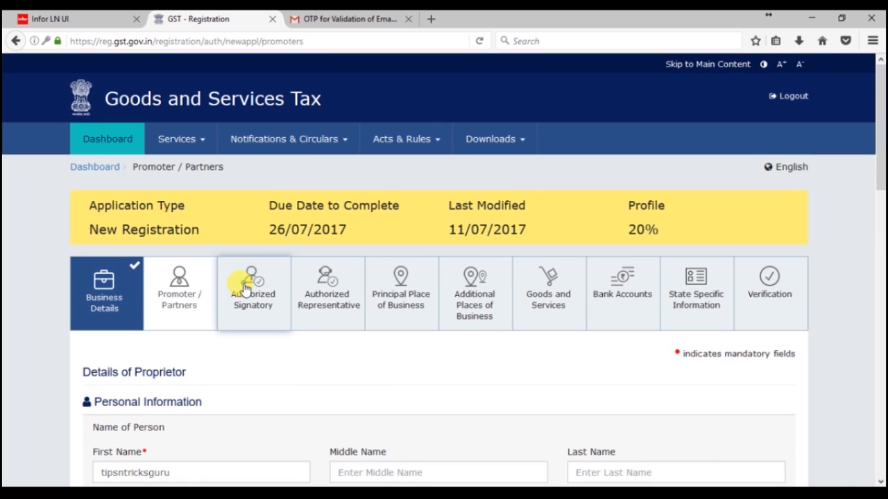
click(244, 287)
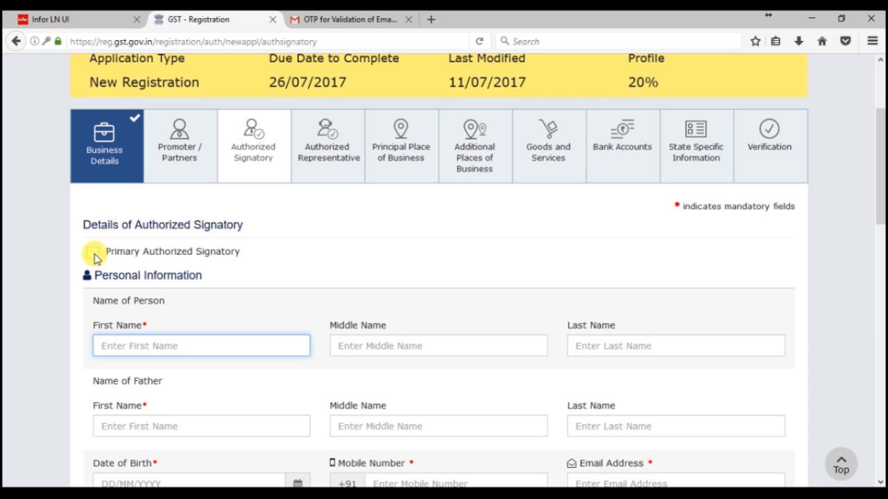
Step: Leave Primary Authorized Signatory unticked, step through name and contact fields, and choose gender Male
click(95, 257)
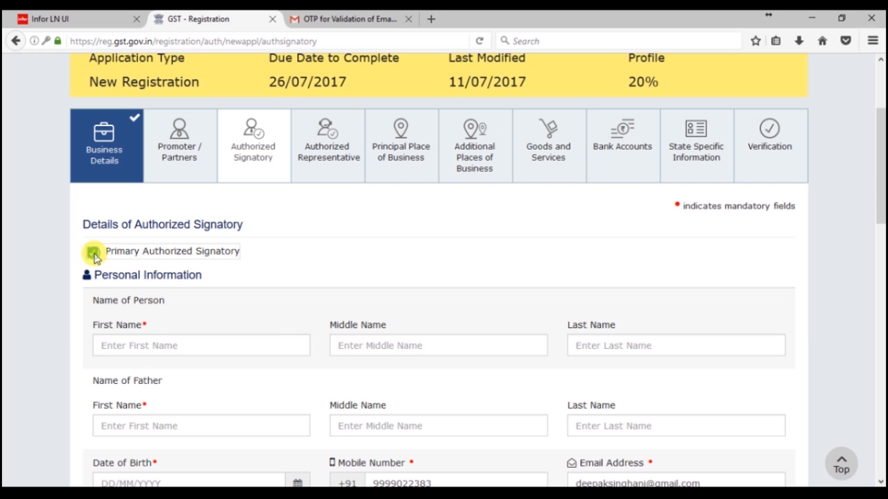
click(95, 255)
scroll(249, 288, down, 2)
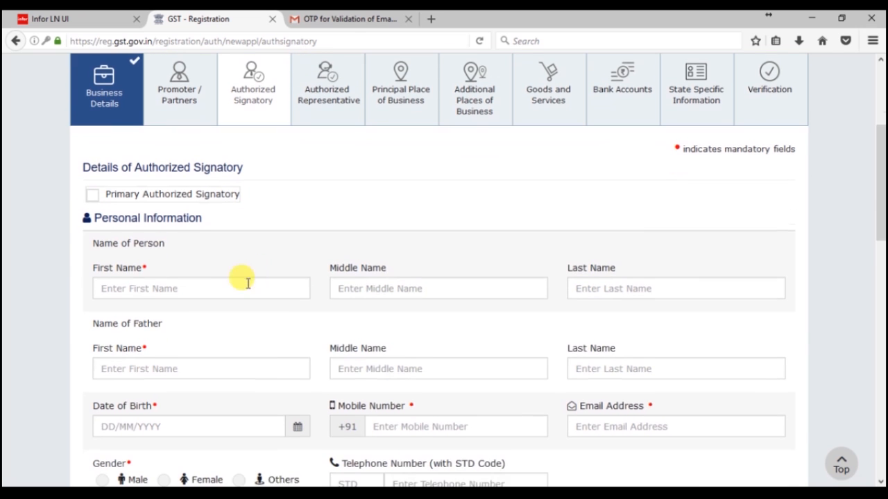
click(139, 271)
scroll(229, 298, down, 2)
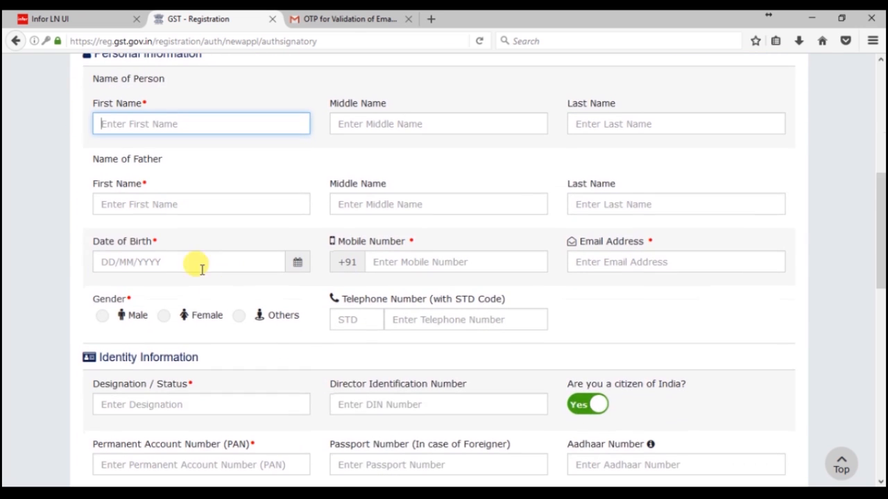
click(145, 204)
click(380, 206)
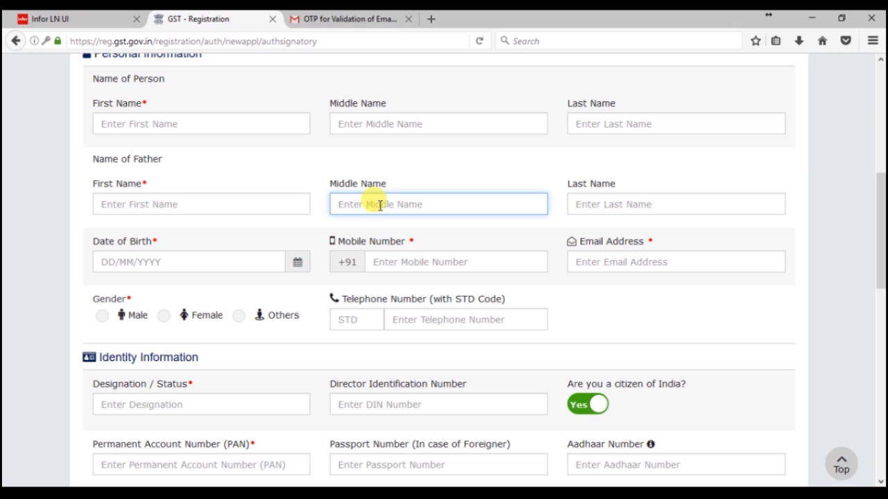
click(170, 257)
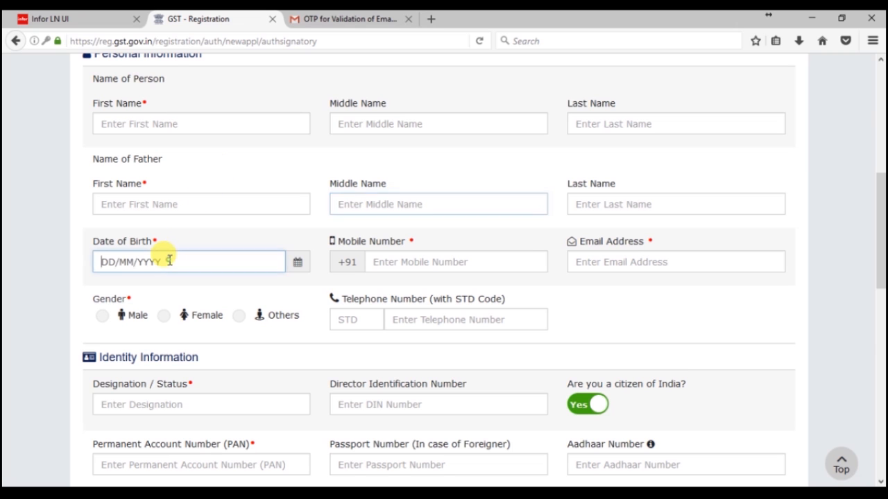
click(440, 261)
click(604, 262)
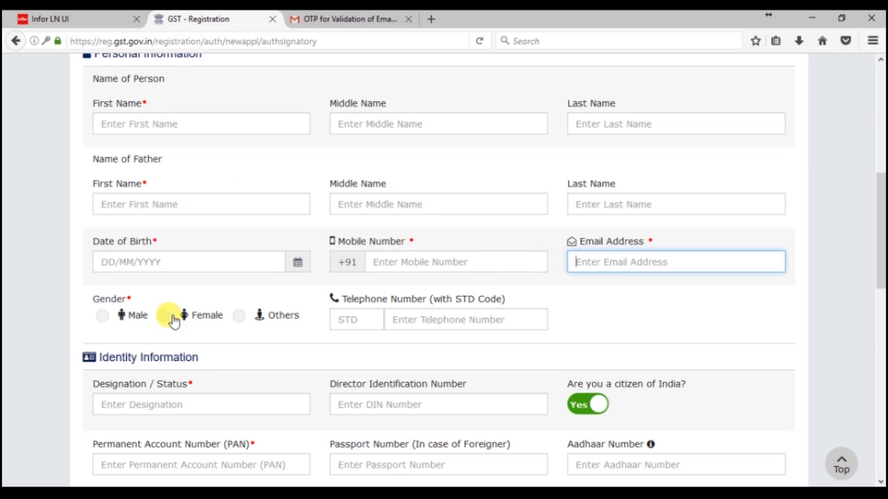
click(103, 317)
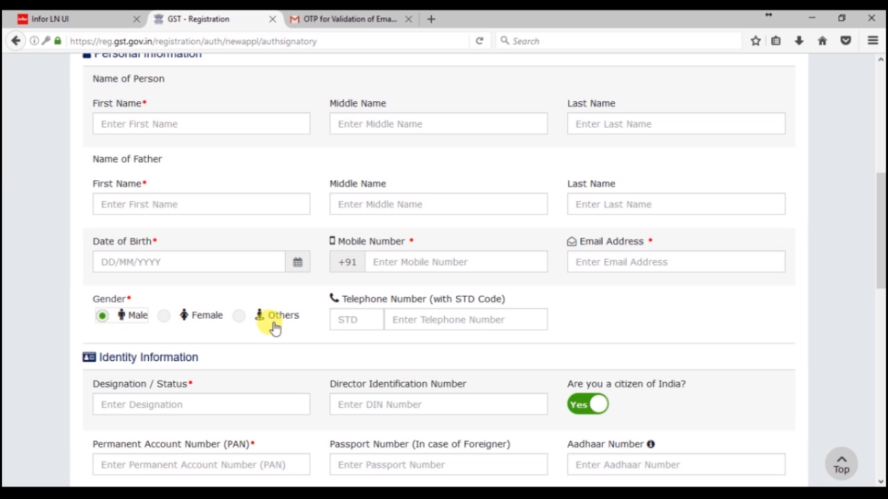
Step: Step through telephone, designation, DIN, PAN, passport, Aadhaar and address fields, leaving them empty
click(474, 323)
scroll(278, 347, down, 2)
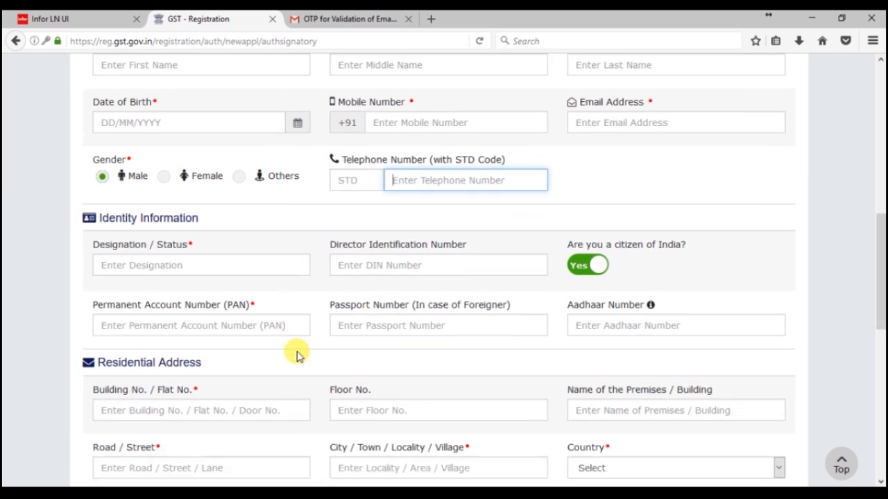
click(116, 258)
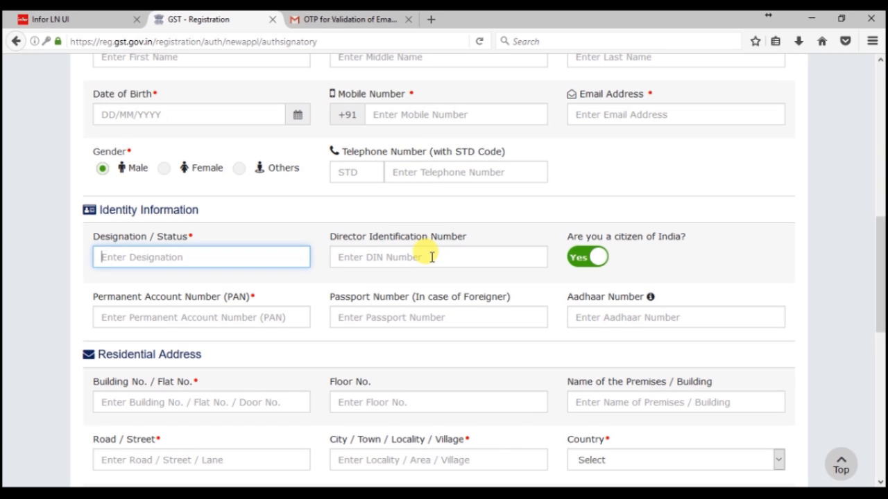
click(431, 258)
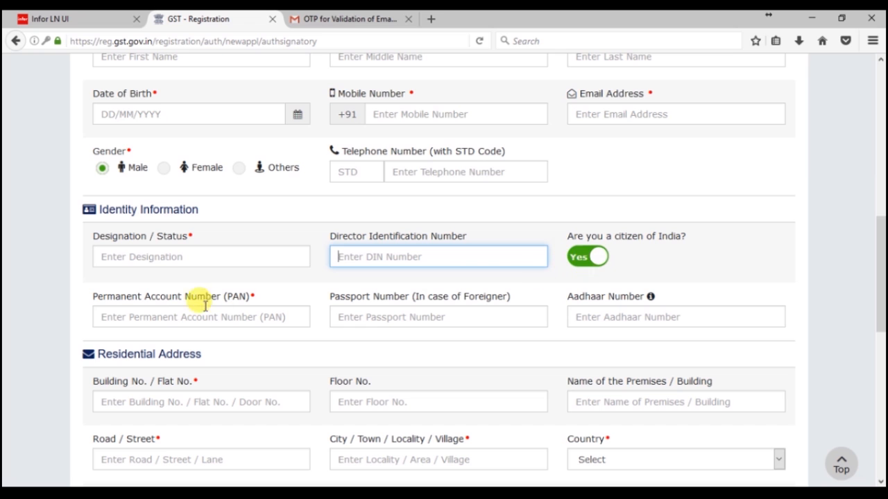
click(149, 317)
click(373, 318)
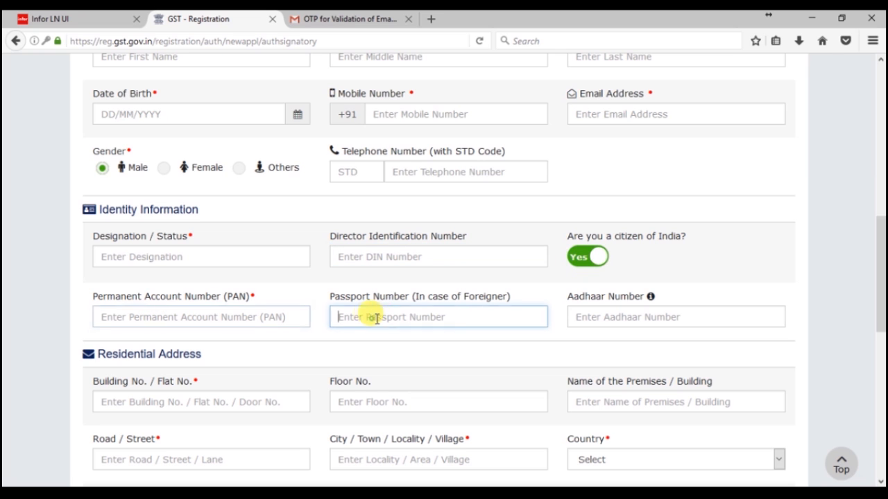
click(593, 317)
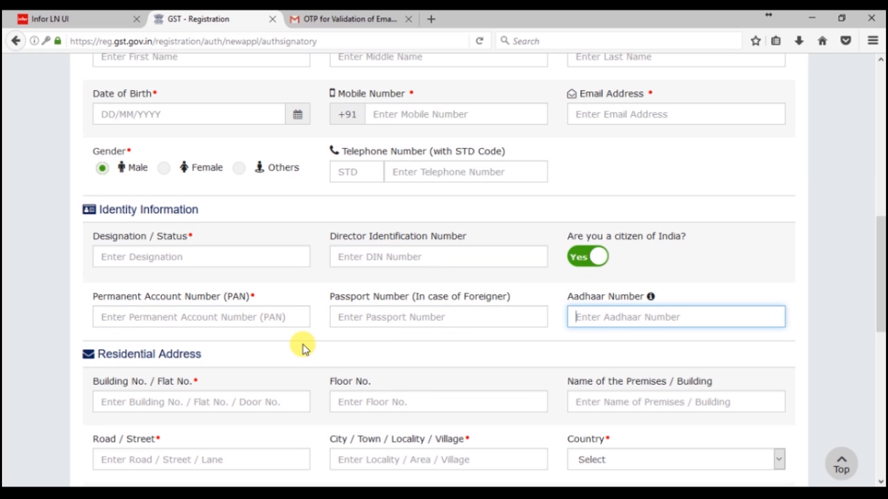
scroll(302, 348, down, 2)
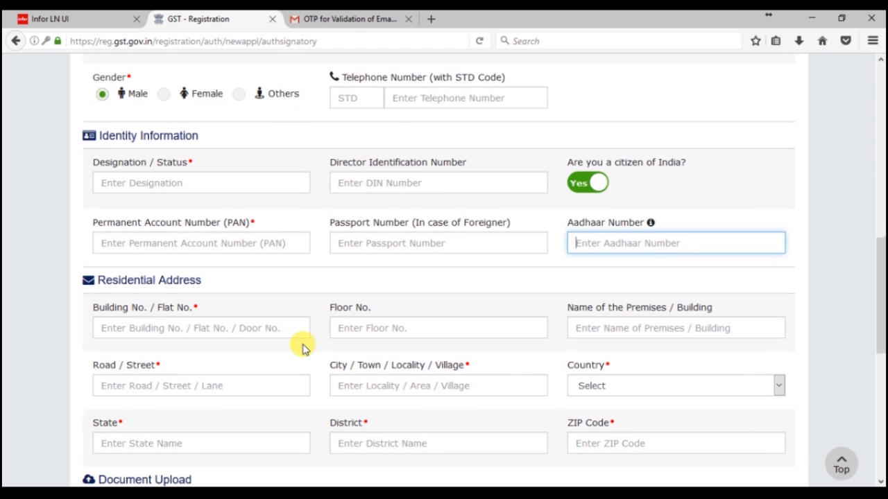
click(282, 328)
scroll(282, 322, down, 2)
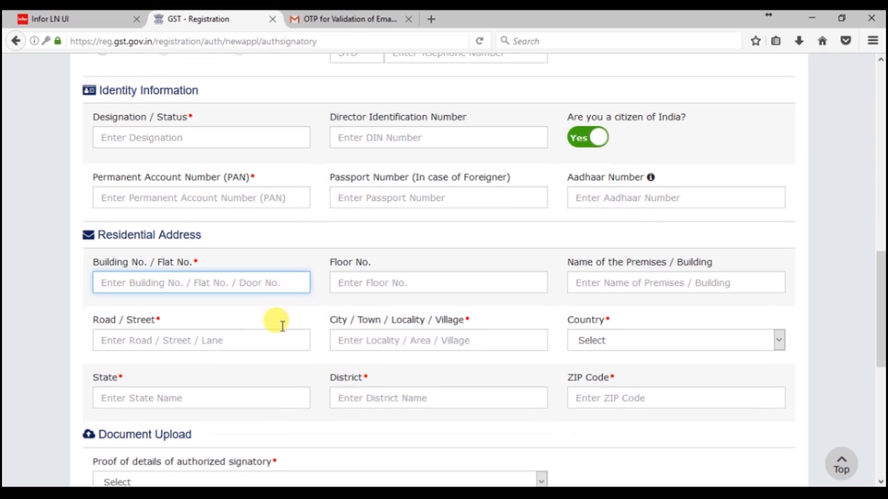
click(366, 254)
click(614, 257)
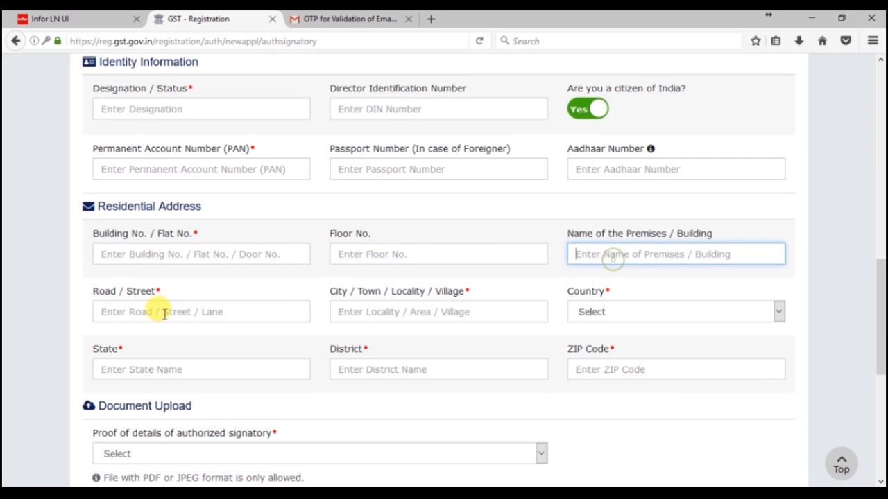
click(163, 309)
scroll(170, 347, down, 2)
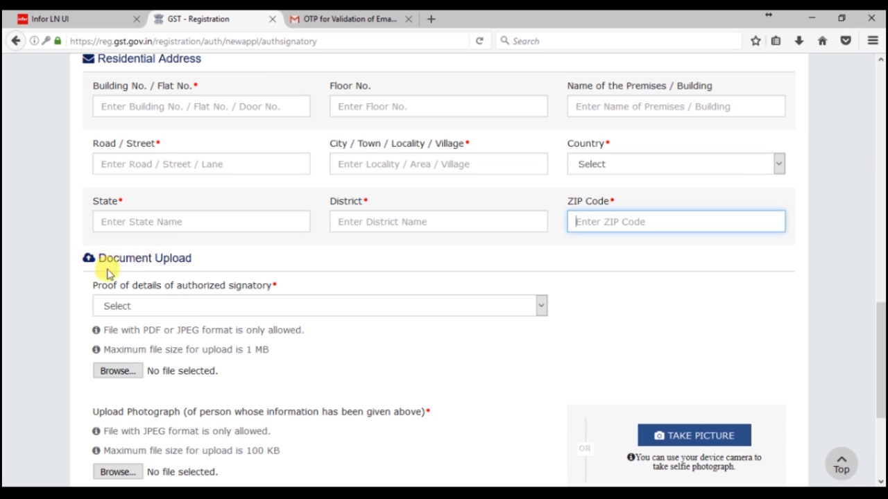
Step: Choose Letter of Authorisation as the signatory's proof of details, then save and continue
drag(94, 284, 289, 287)
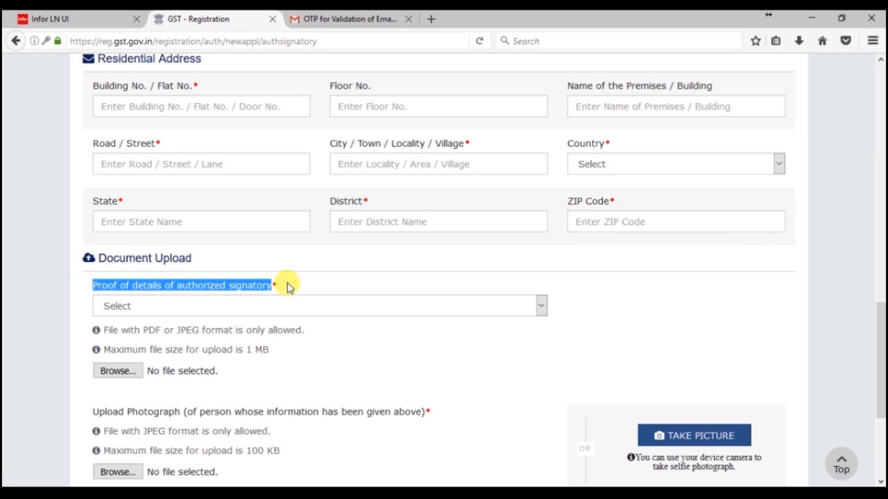
click(233, 307)
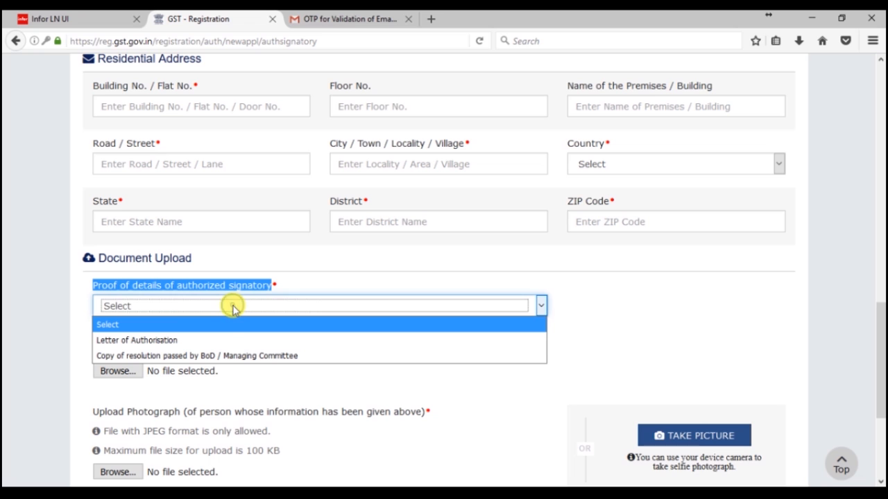
click(225, 341)
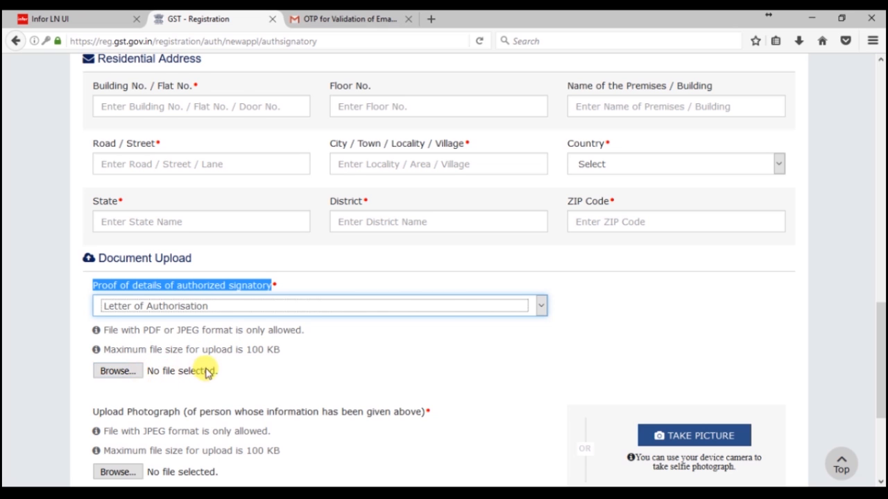
scroll(206, 368, down, 2)
drag(95, 339, 450, 347)
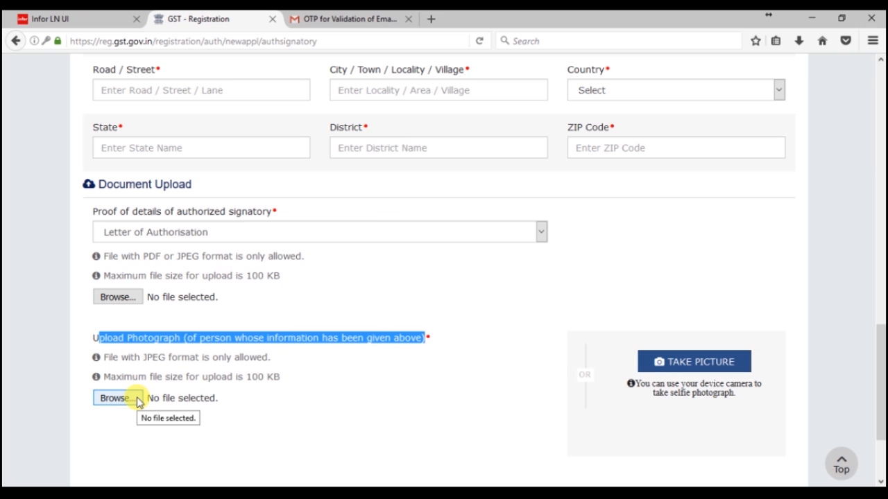
scroll(422, 375, down, 3)
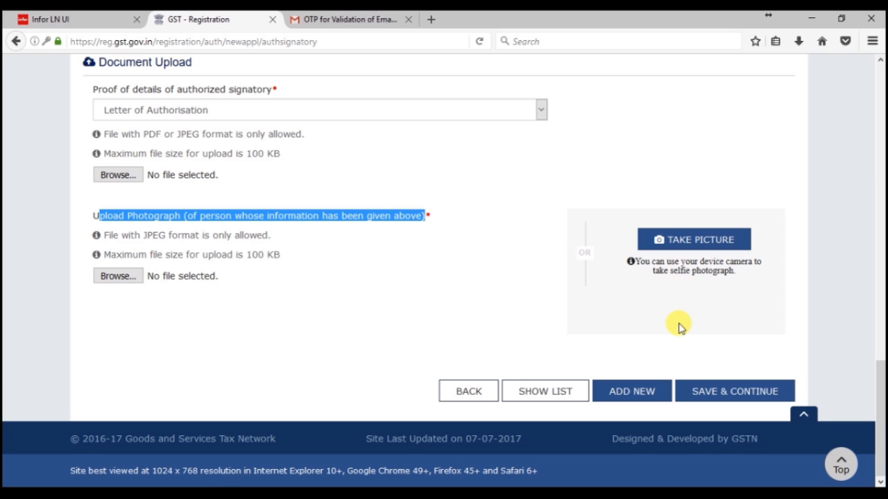
click(715, 394)
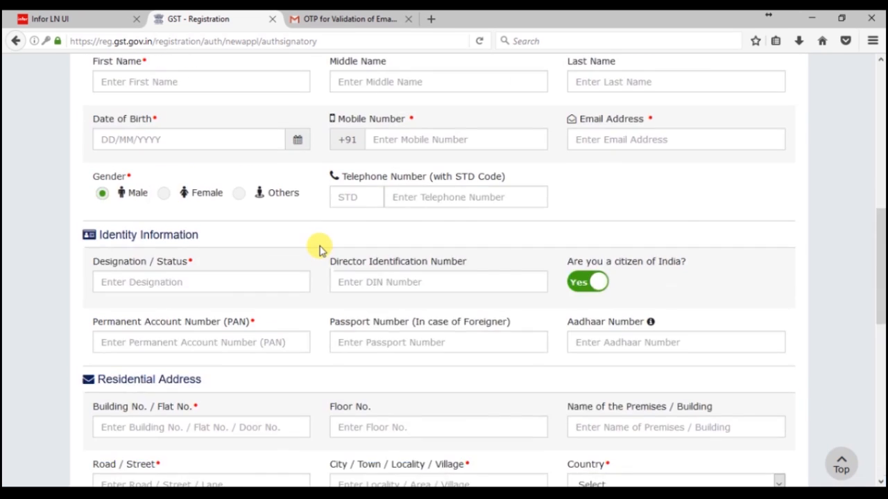
Step: In the Authorized Representative section, declare that there is an authorized representative
click(315, 104)
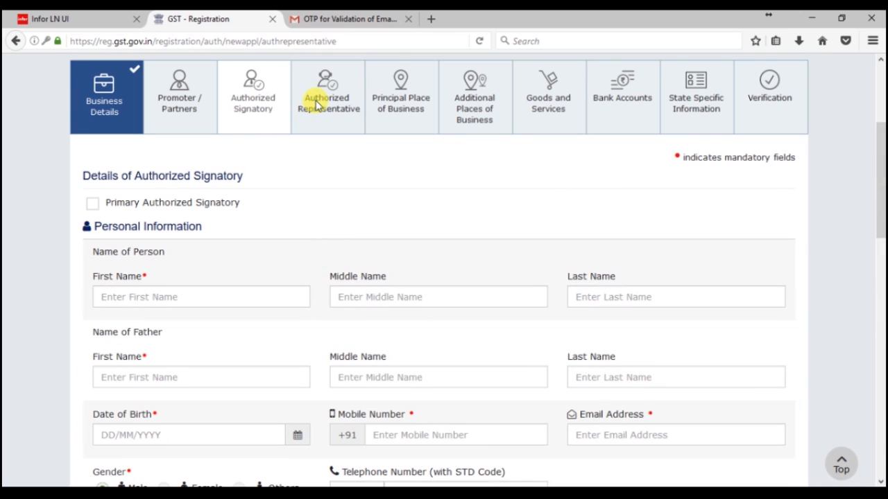
scroll(301, 298, down, 2)
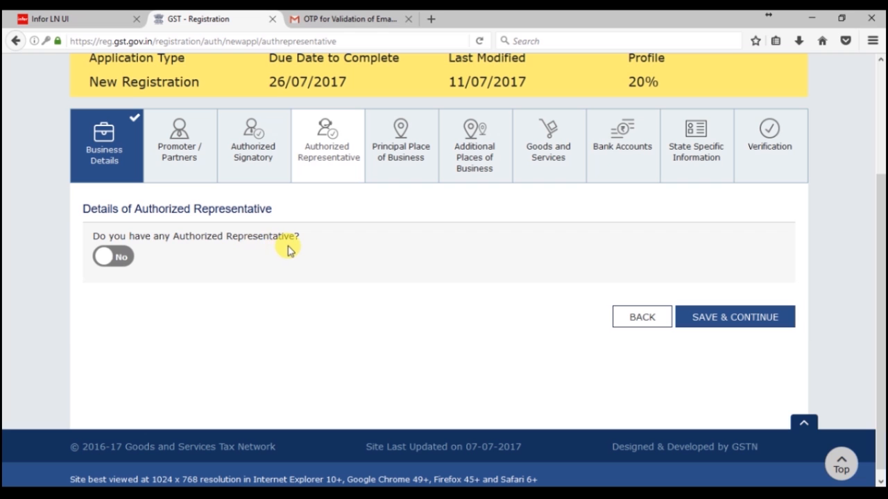
click(122, 267)
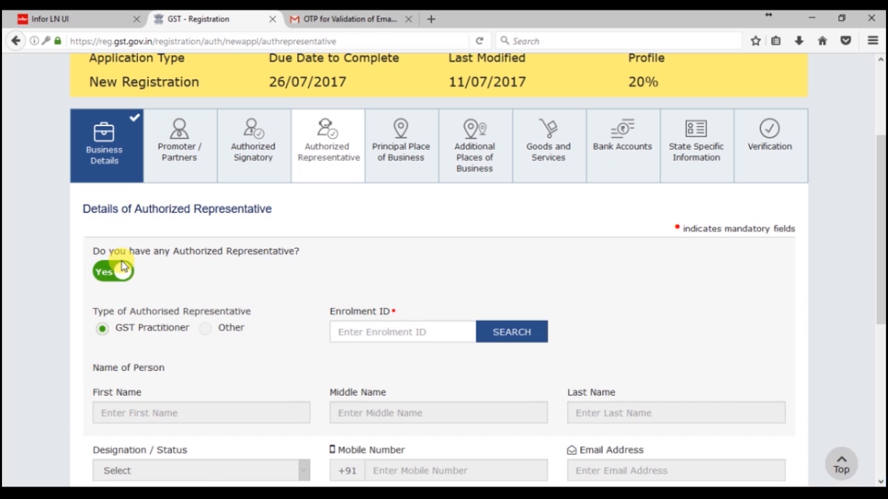
scroll(215, 331, down, 1)
scroll(142, 275, down, 5)
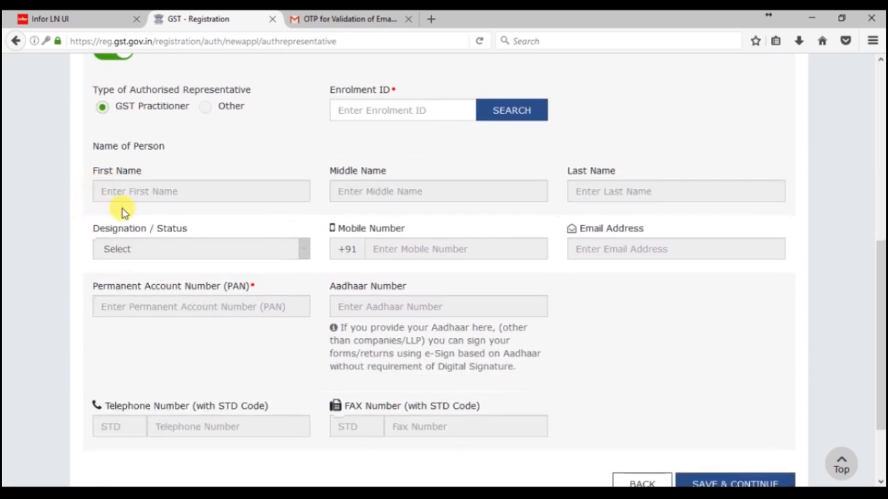
scroll(434, 416, up, 3)
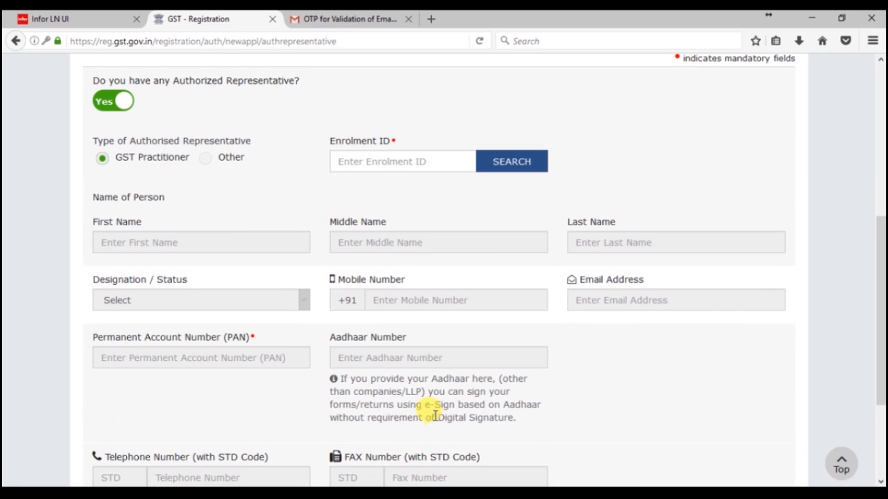
Step: Set the authorized representative type to Other and scroll to the bottom of the page
click(207, 159)
click(103, 158)
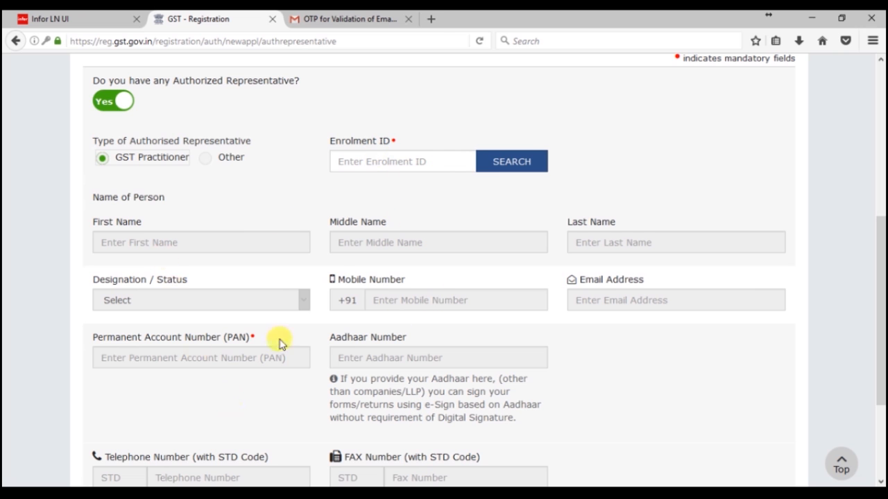
scroll(423, 159, down, 2)
scroll(416, 145, up, 2)
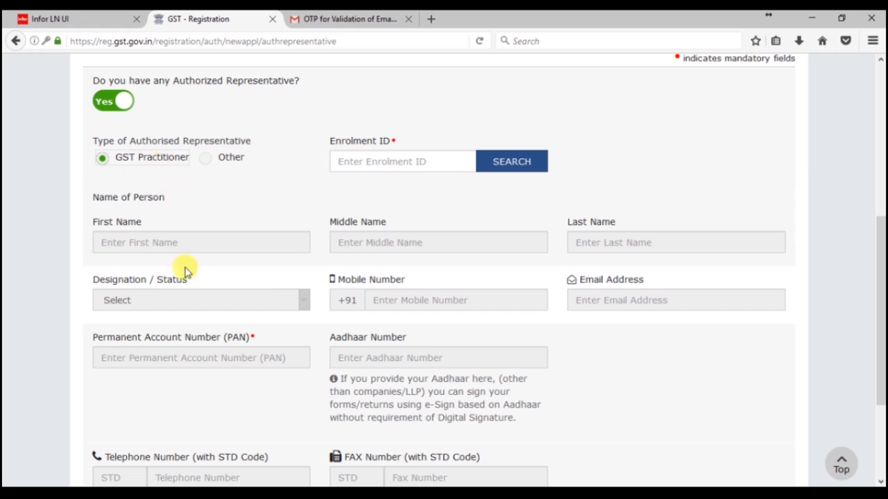
click(205, 160)
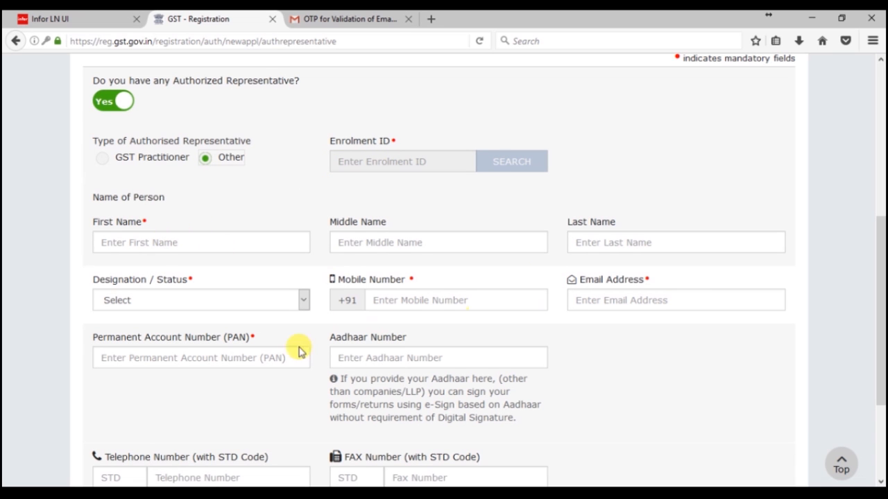
scroll(321, 389, down, 1)
scroll(320, 389, down, 3)
scroll(313, 313, up, 4)
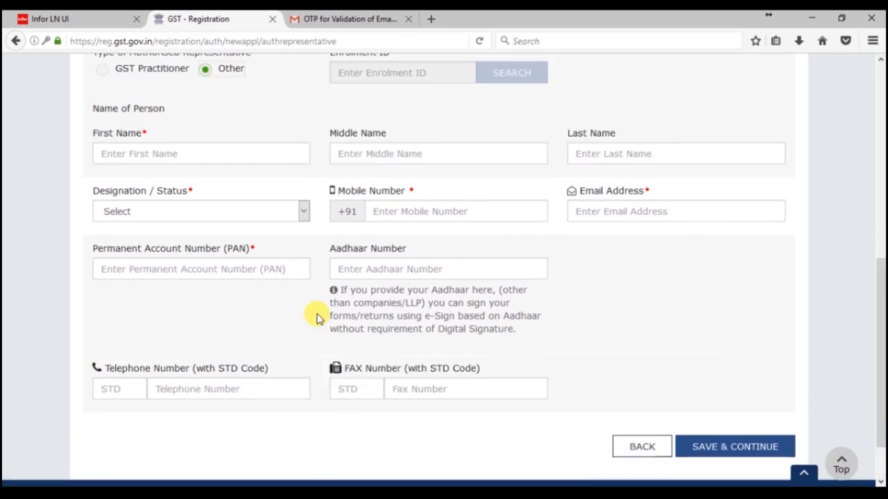
scroll(655, 455, down, 2)
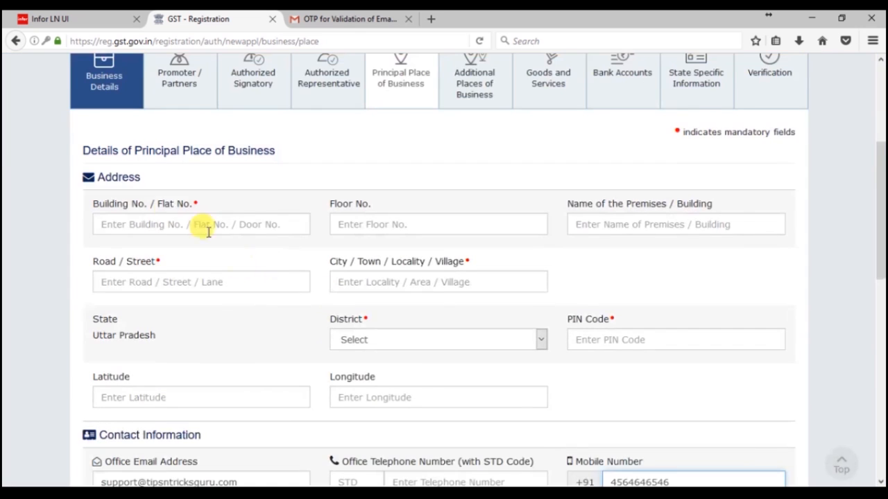
Step: Check the prefilled office e-mail address and mobile number fields
scroll(352, 347, down, 2)
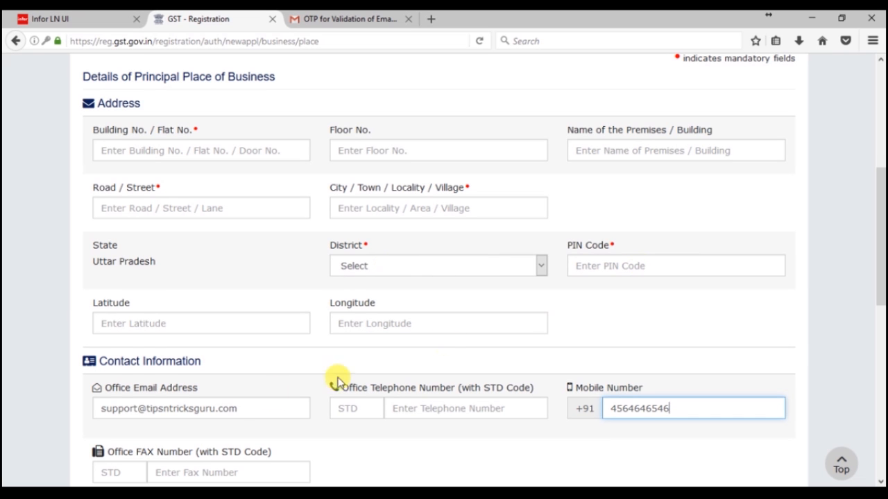
scroll(242, 407, down, 2)
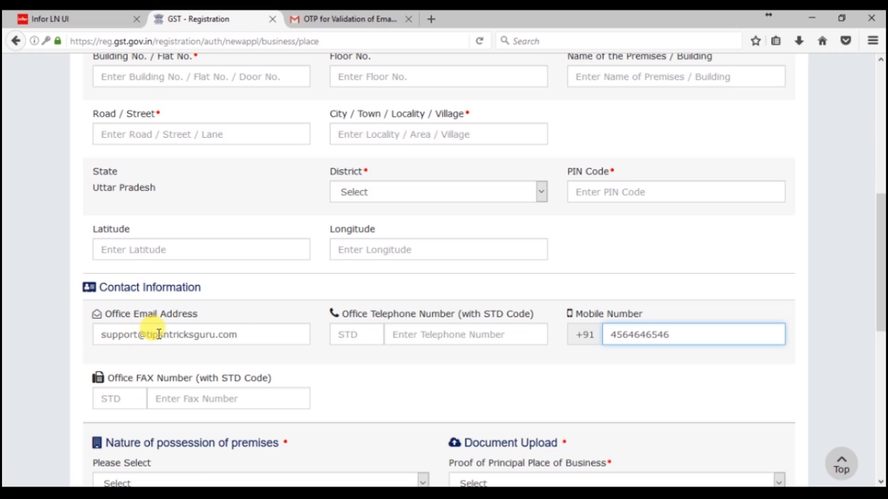
click(210, 338)
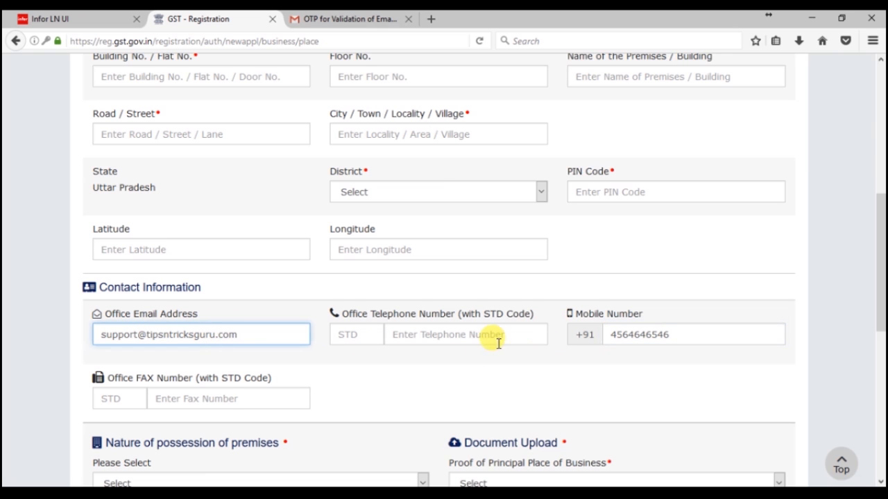
click(661, 335)
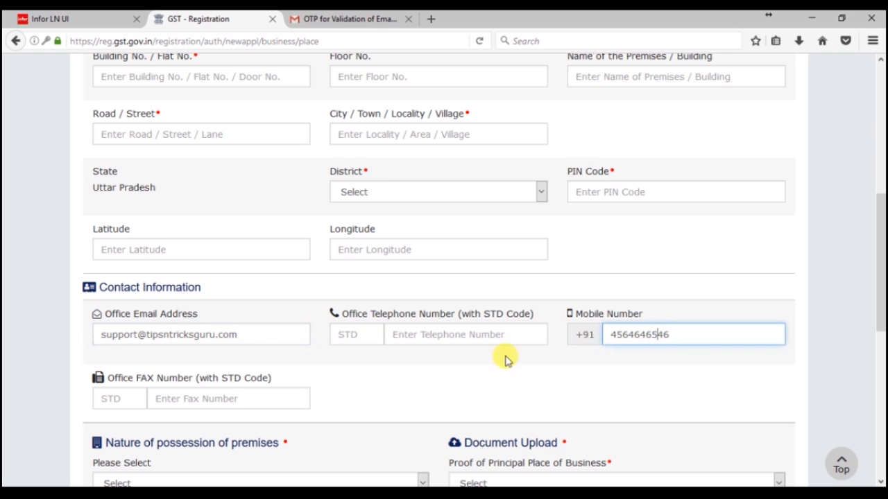
Step: Show the choices for Nature of possession of premises
scroll(326, 364, down, 2)
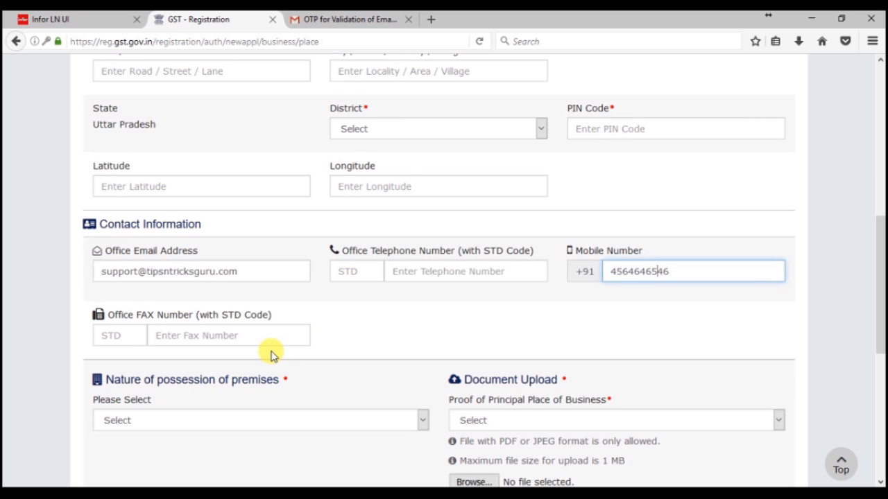
scroll(271, 355, down, 1)
scroll(268, 360, down, 4)
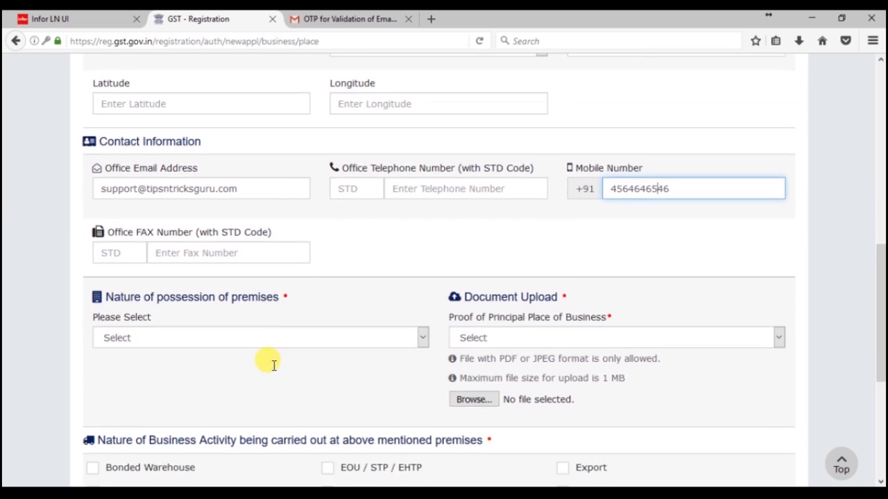
click(231, 262)
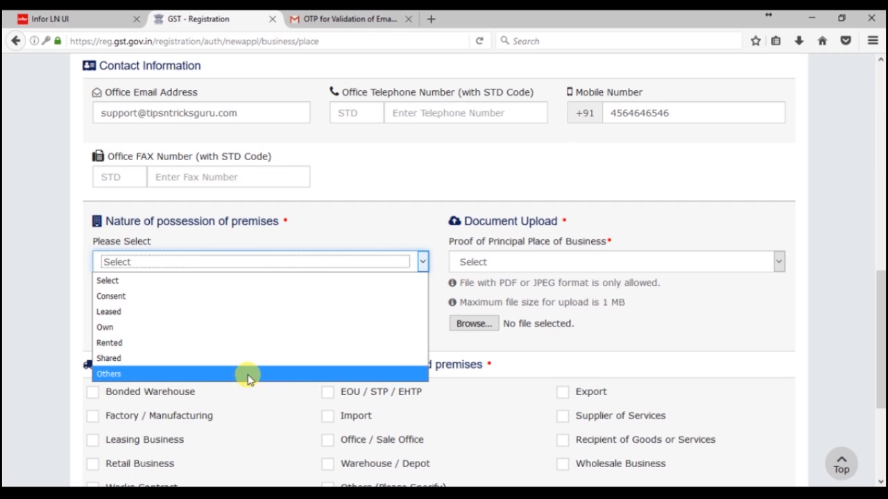
click(658, 331)
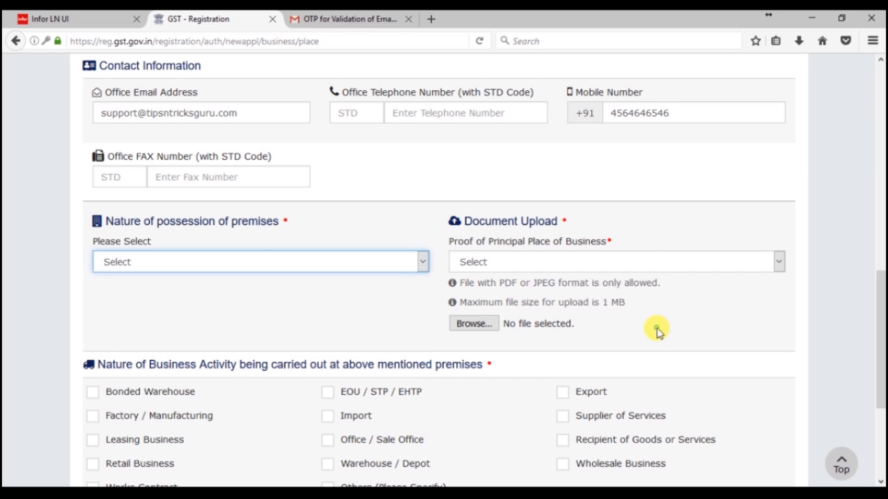
drag(610, 241, 446, 241)
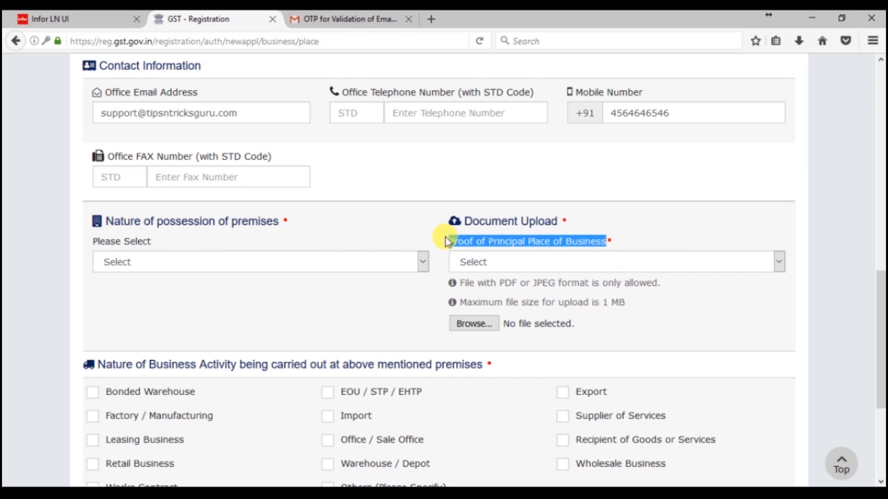
click(635, 267)
click(682, 336)
click(475, 325)
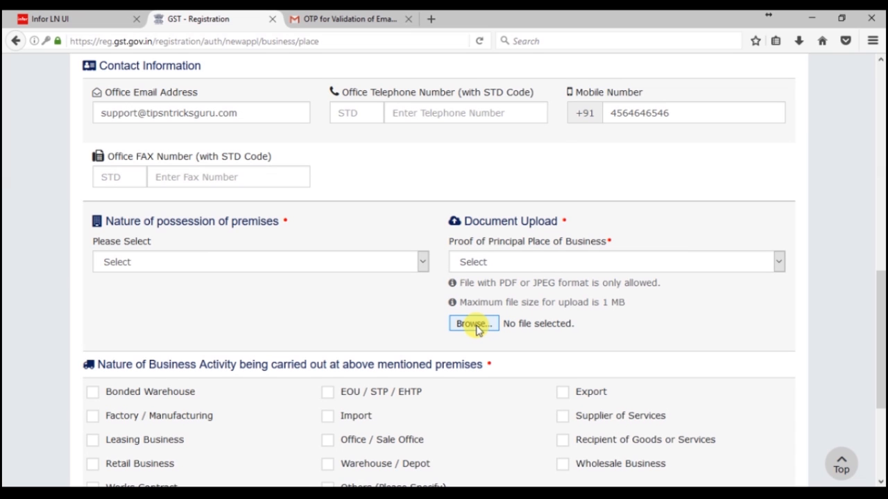
scroll(142, 274, down, 2)
Step: Tick and untick several business activities, then set Have Additional Place of Business to Yes
drag(87, 212, 527, 224)
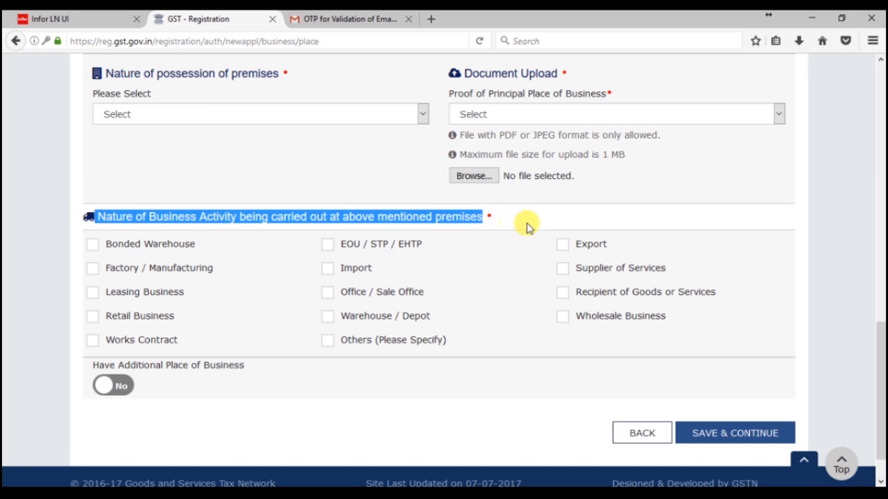
click(93, 246)
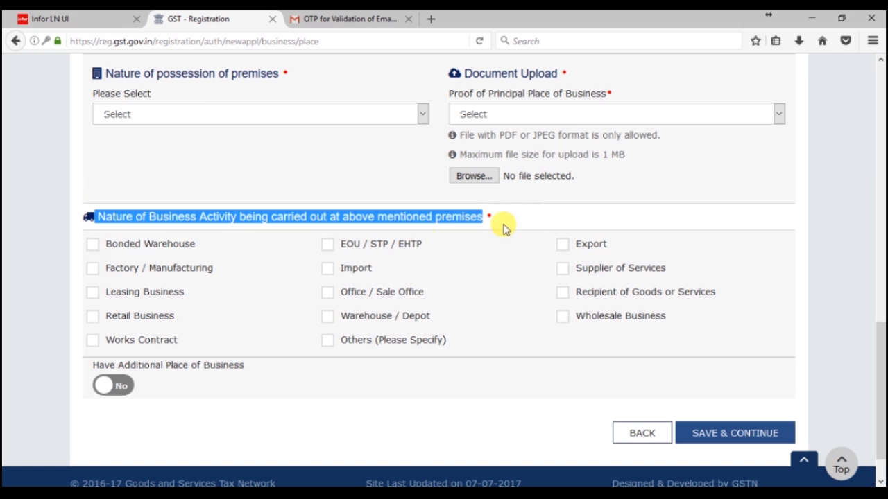
click(93, 245)
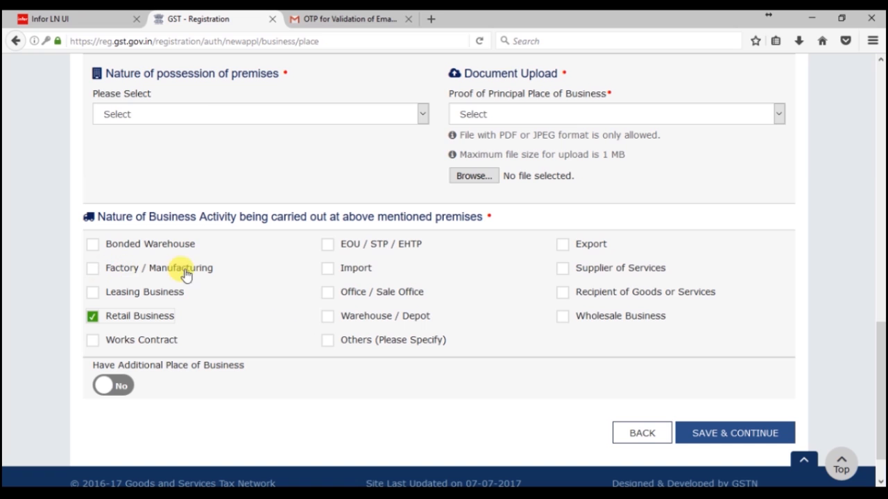
click(563, 269)
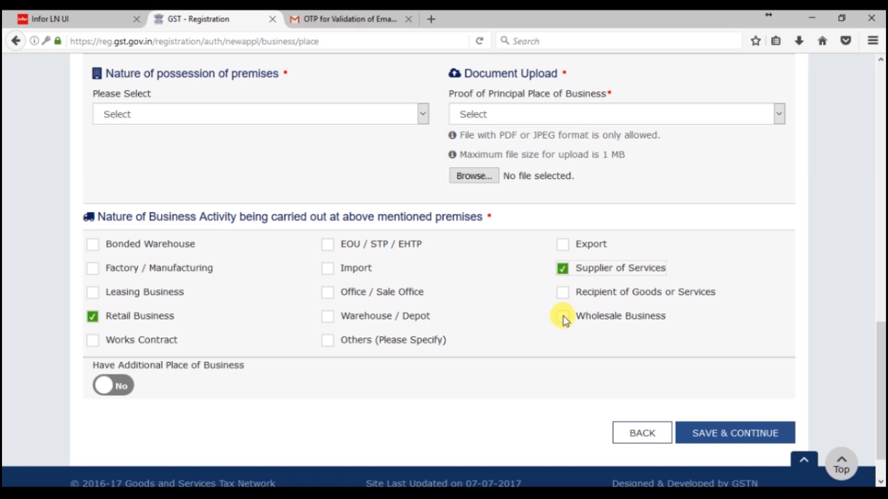
click(328, 292)
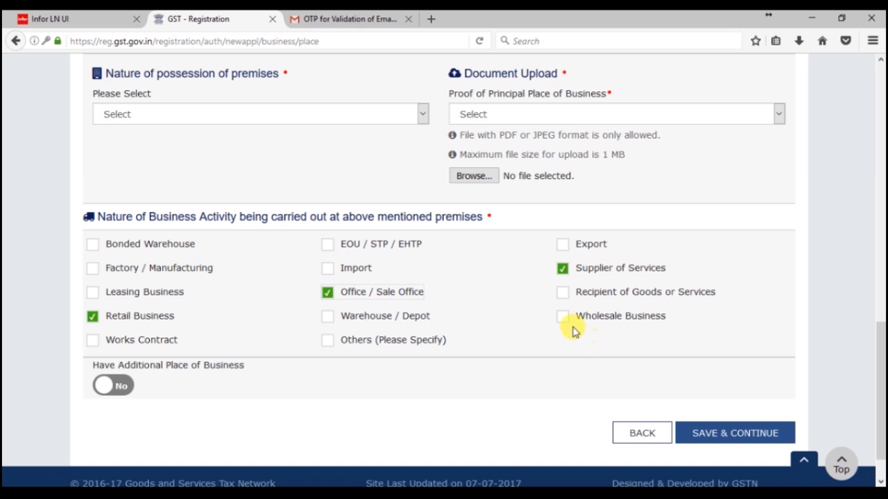
click(327, 292)
click(93, 317)
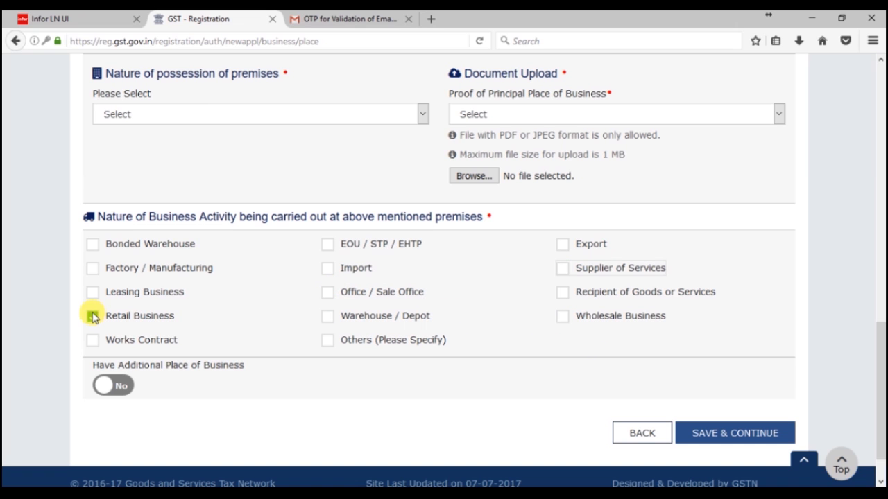
scroll(179, 366, down, 1)
click(114, 340)
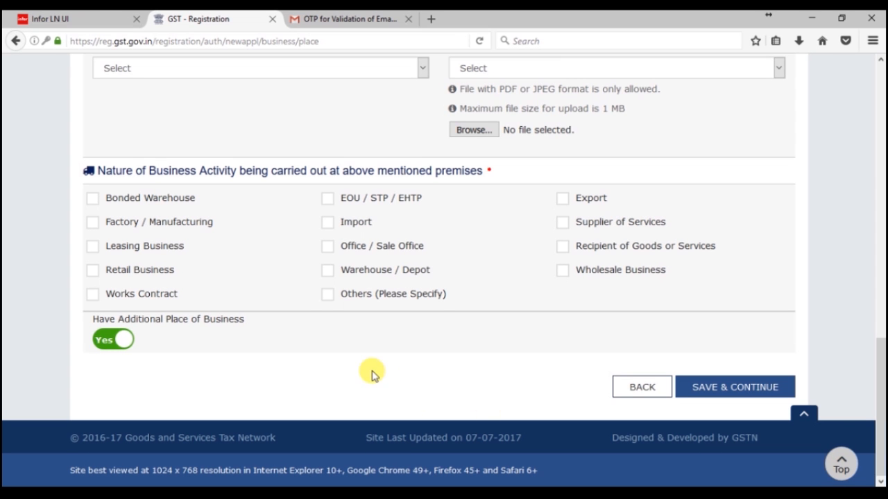
Step: Switch Have Additional Place of Business back to No
scroll(386, 351, up, 8)
scroll(393, 345, up, 4)
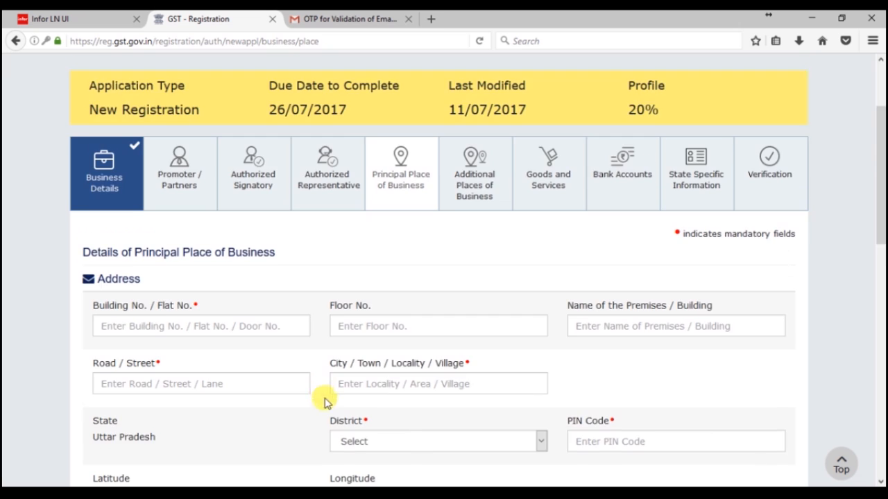
scroll(324, 398, down, 12)
click(113, 342)
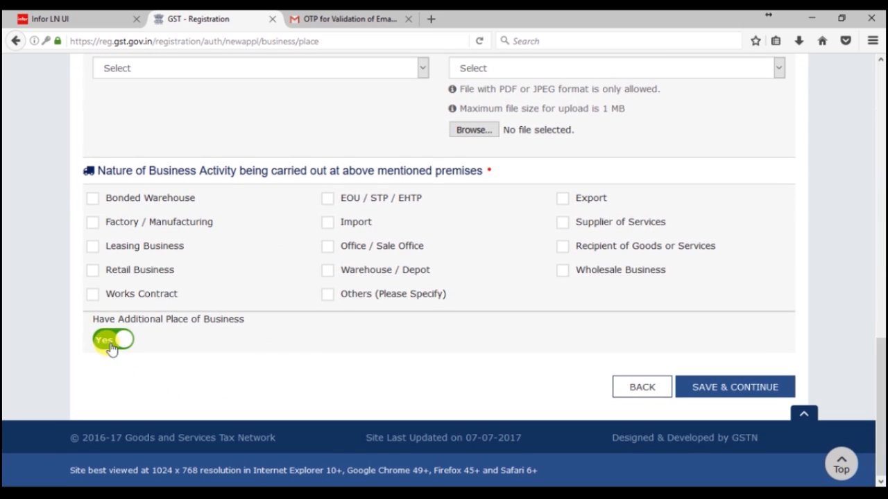
Step: Go to the Goods and Services section and view the HSN chapter search
scroll(476, 359, up, 2)
scroll(475, 360, up, 10)
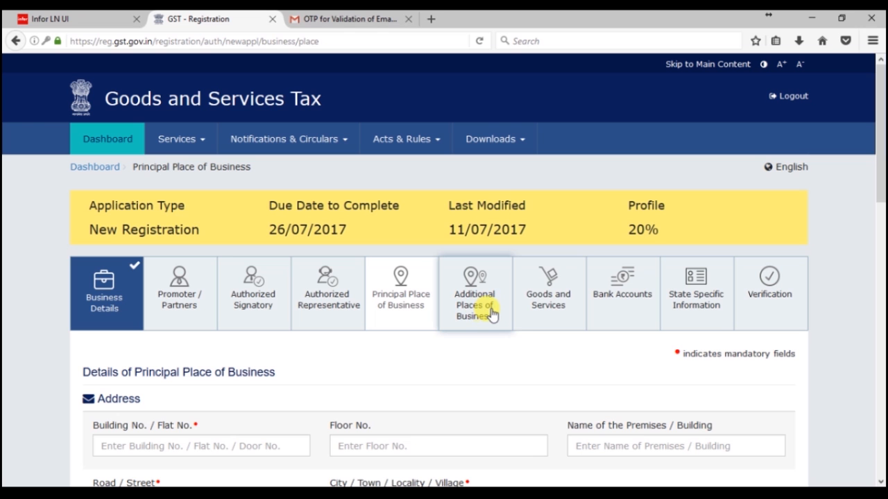
click(536, 312)
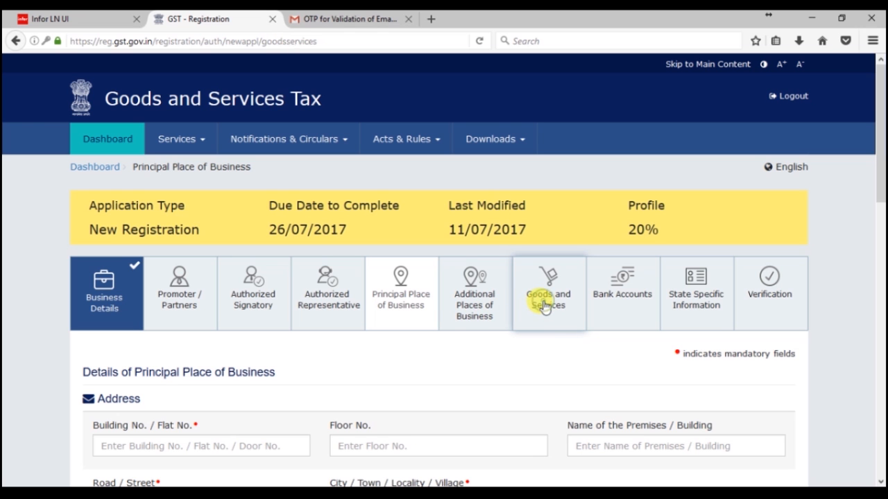
scroll(319, 360, down, 2)
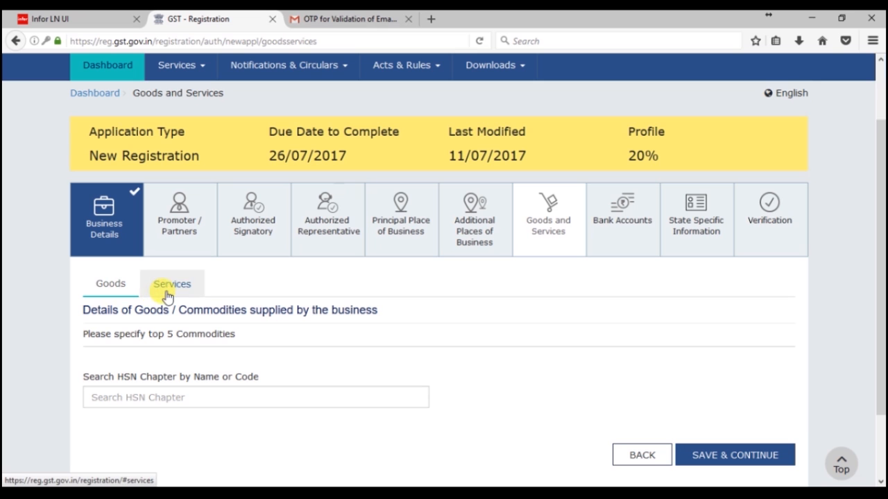
scroll(166, 333, down, 1)
Step: Add HSN chapters 4823 and 6304 (Bedspreads) to the goods list
scroll(165, 334, down, 2)
click(131, 322)
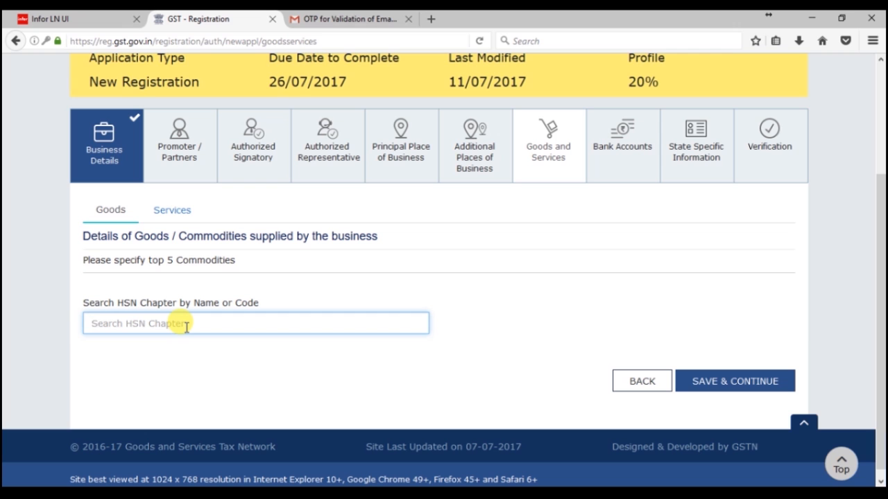
text(48)
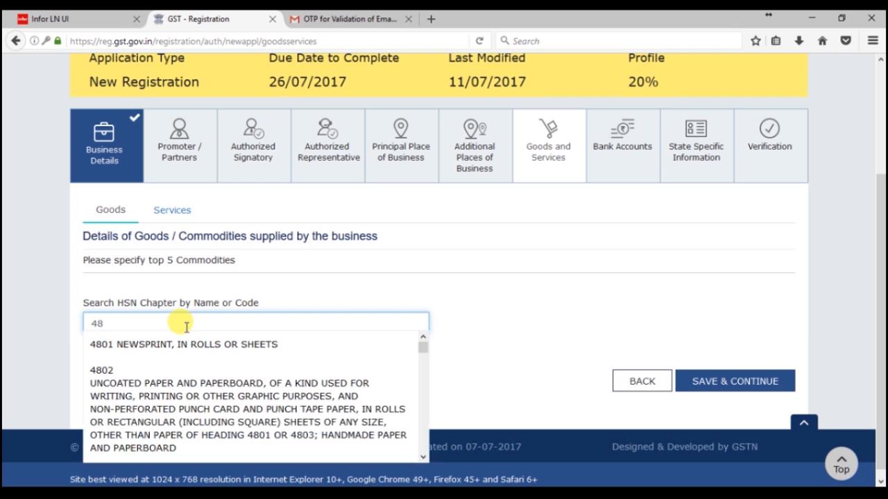
text(23)
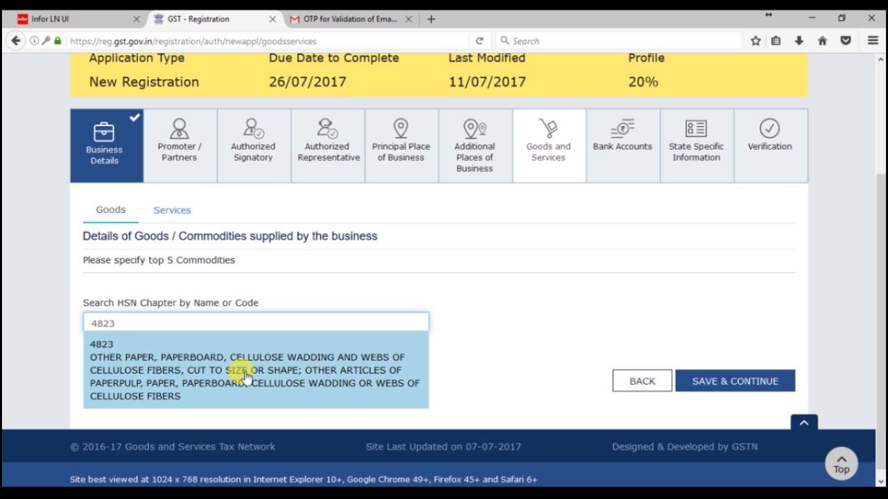
click(244, 377)
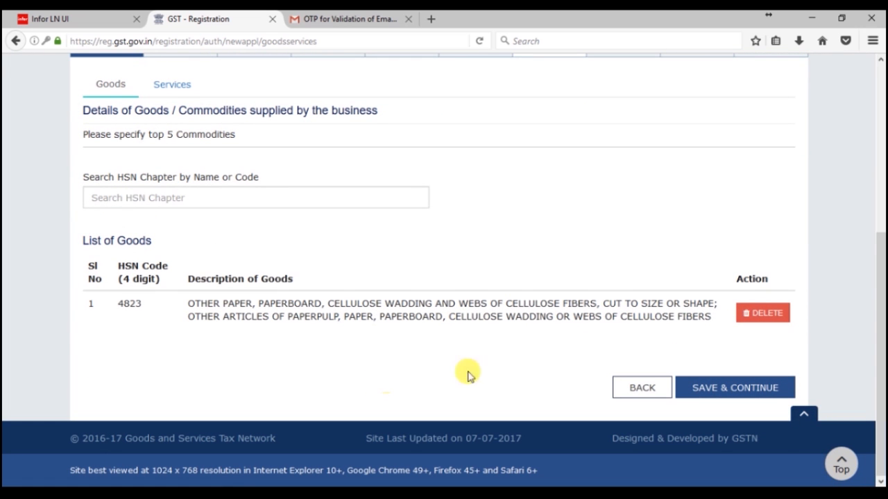
click(125, 197)
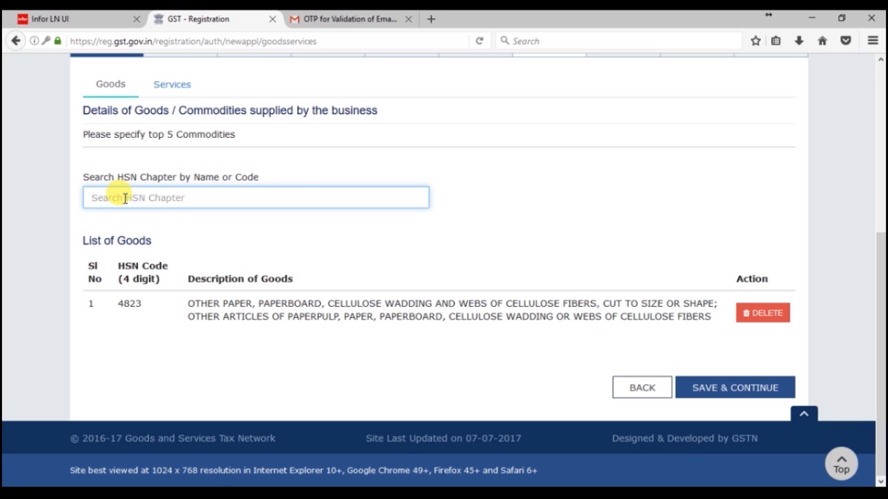
text(2)
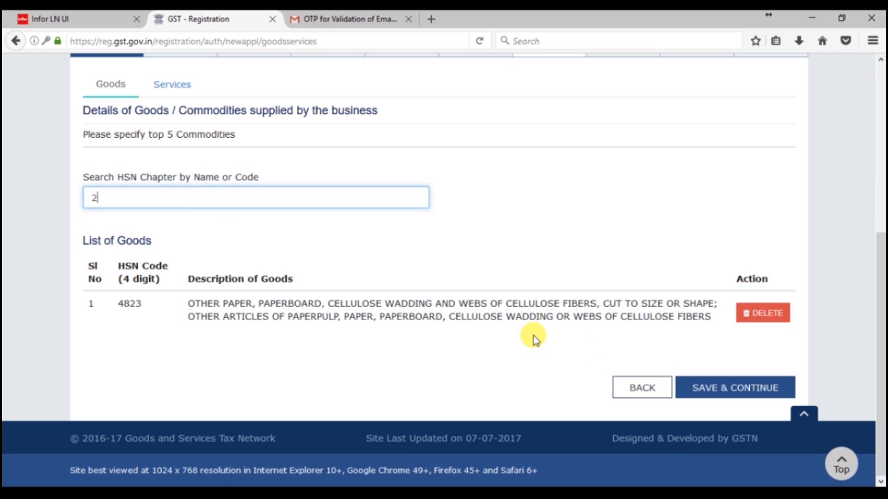
key(BackSpace)
key(BackSpace)
text(6304)
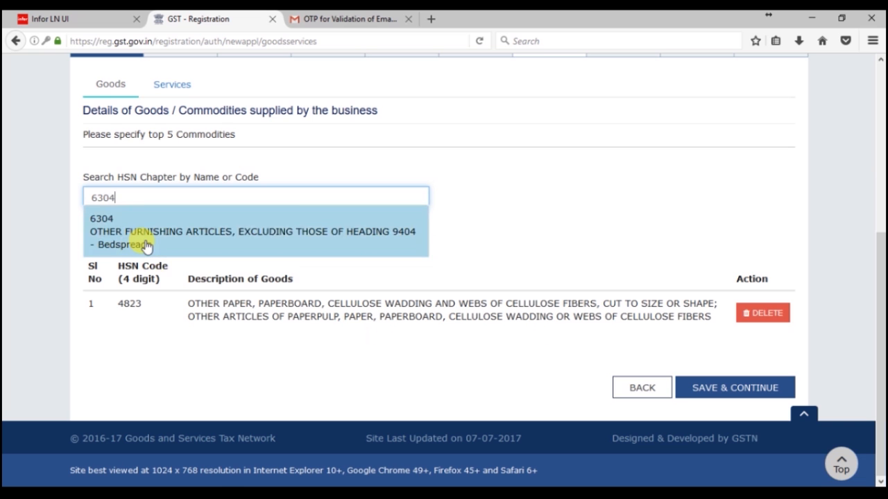
click(140, 242)
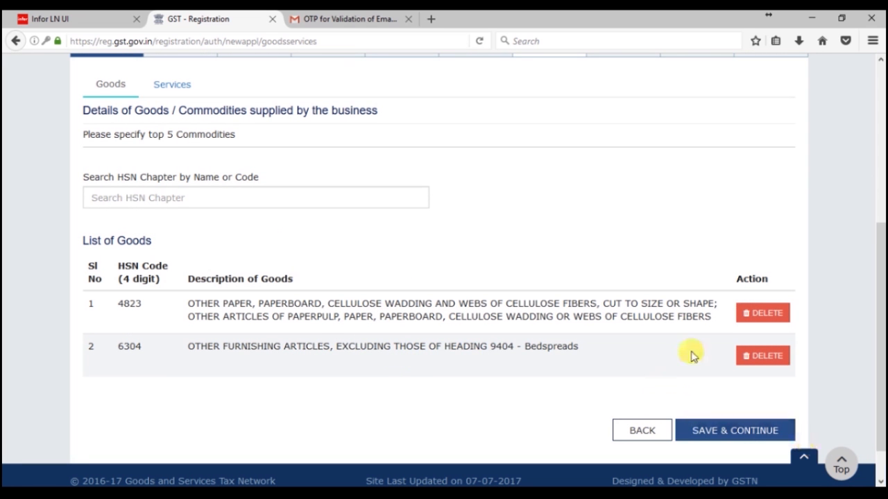
Step: Delete both the 4823 and 6304 goods entries, confirming each deletion
scroll(432, 287, up, 2)
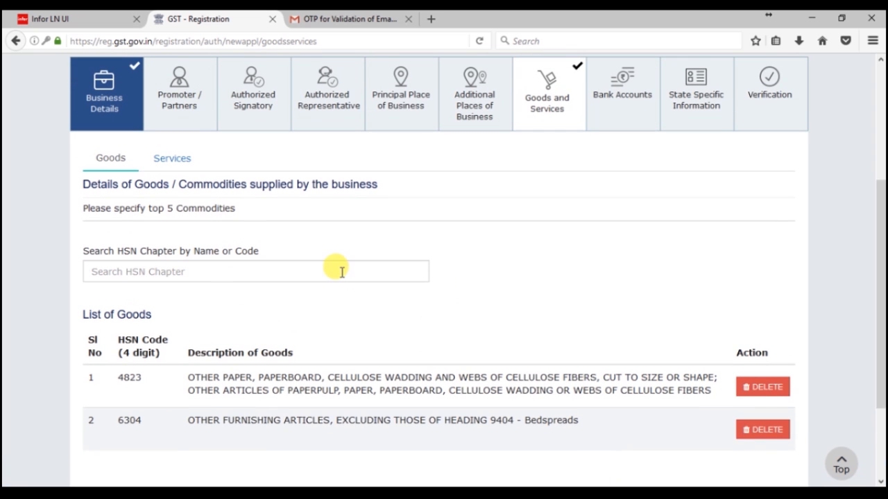
click(763, 387)
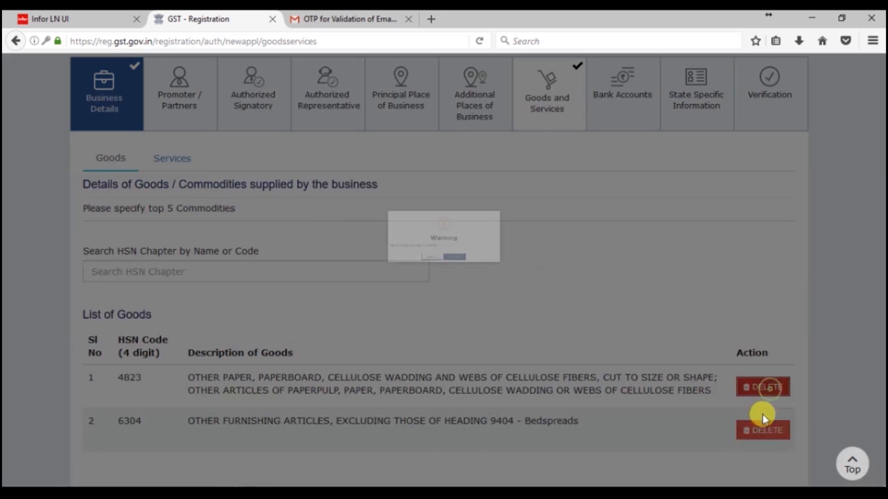
click(471, 254)
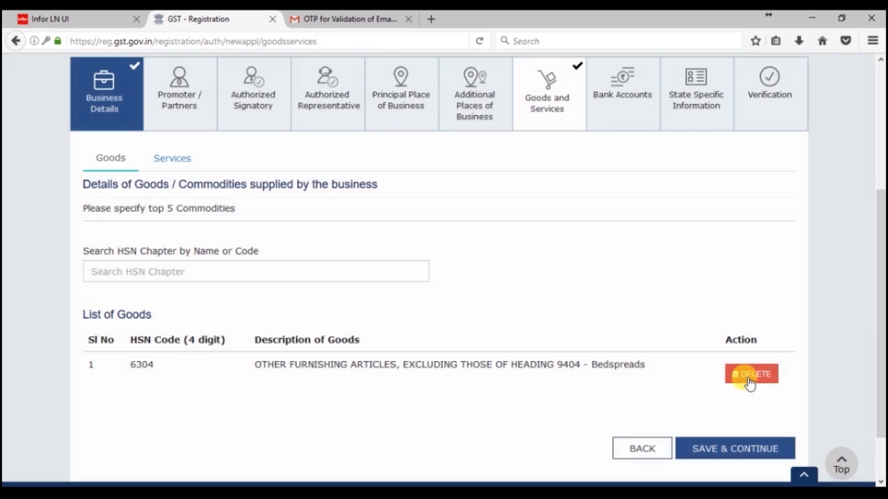
click(749, 376)
click(503, 257)
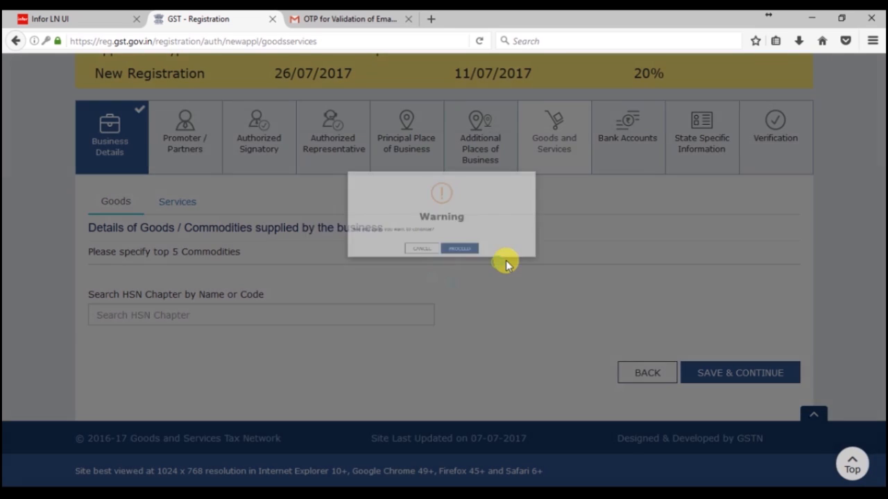
Step: Look at the Services sub-tab's SAC search, then go to the Bank Accounts section
scroll(546, 277, up, 3)
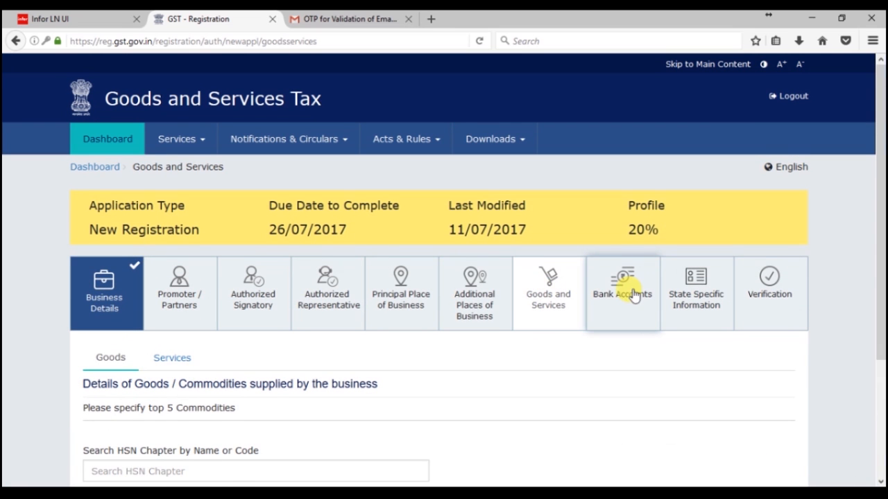
click(179, 360)
scroll(274, 367, down, 3)
click(204, 322)
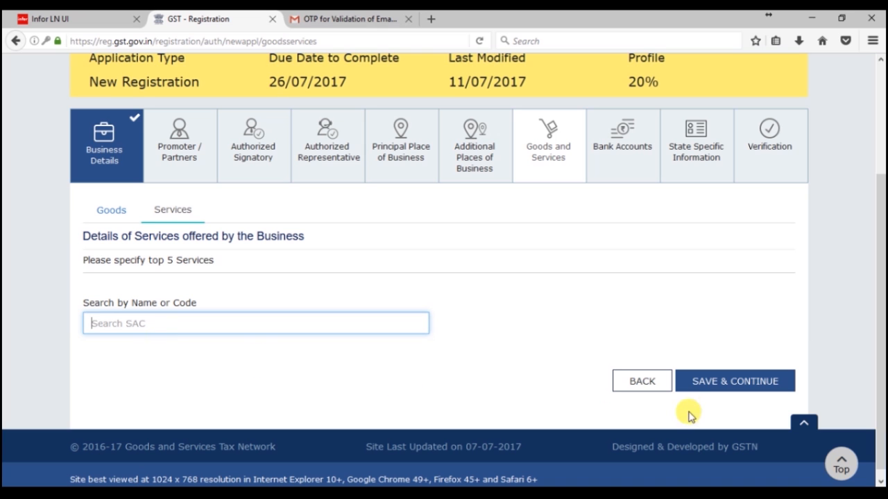
click(620, 147)
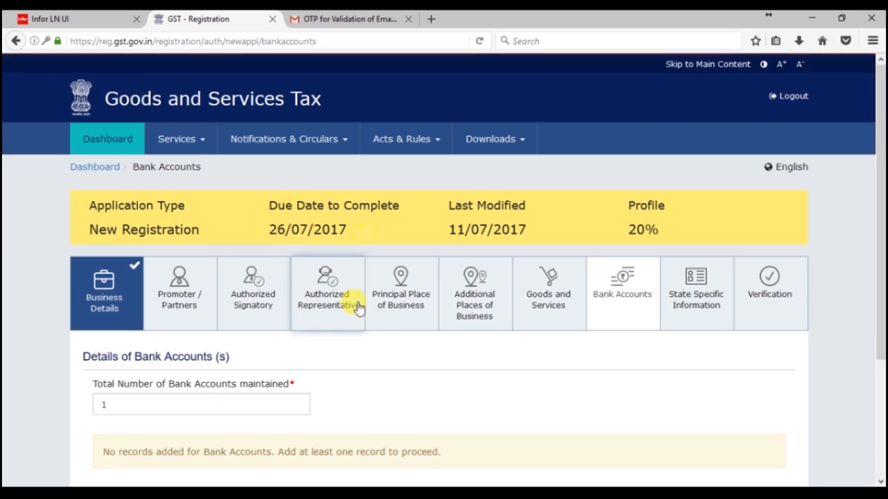
Step: Start a new bank account record and view the available account types
scroll(371, 353, down, 4)
click(174, 238)
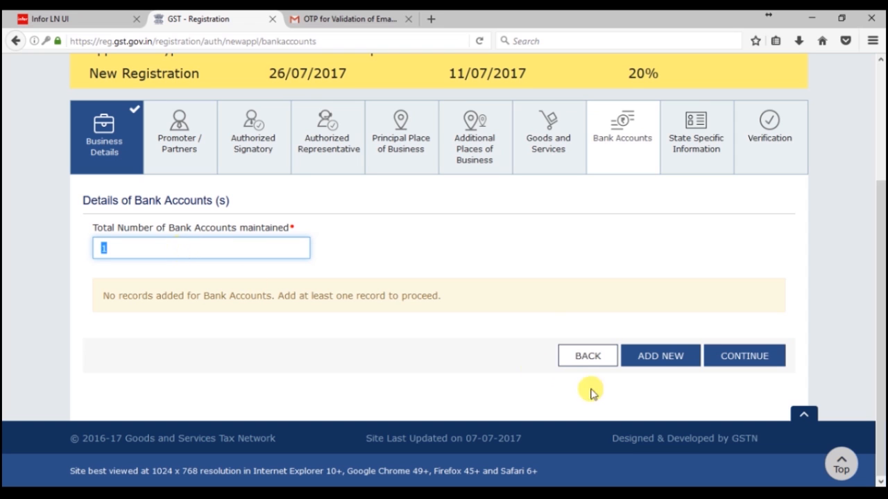
click(676, 368)
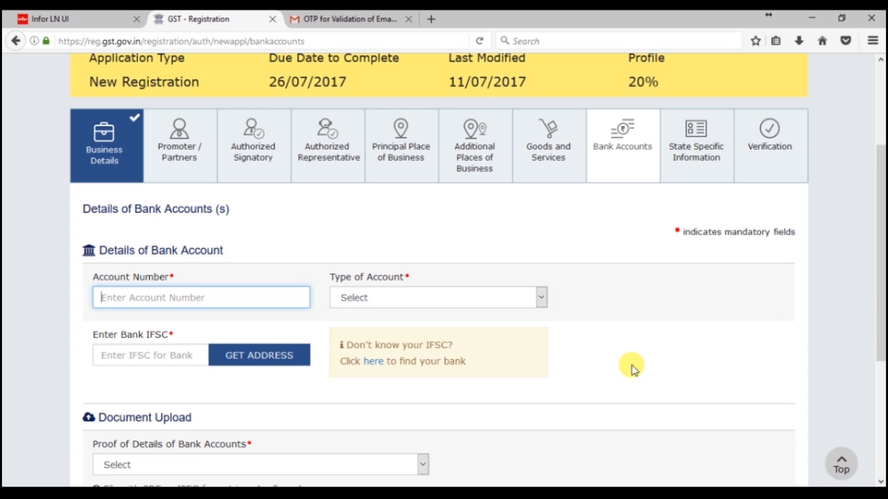
scroll(631, 367, down, 2)
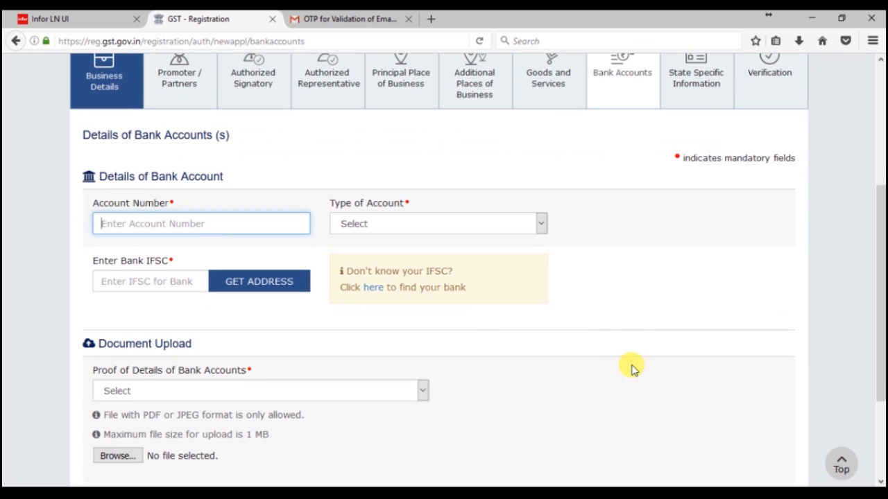
click(403, 233)
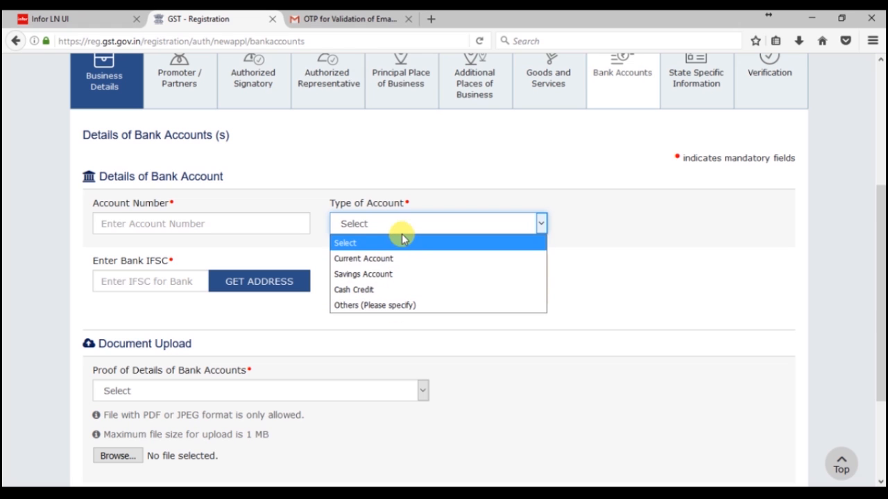
Step: Leave IFSC and bank proof of details unselected, then continue to State Specific Information
click(170, 278)
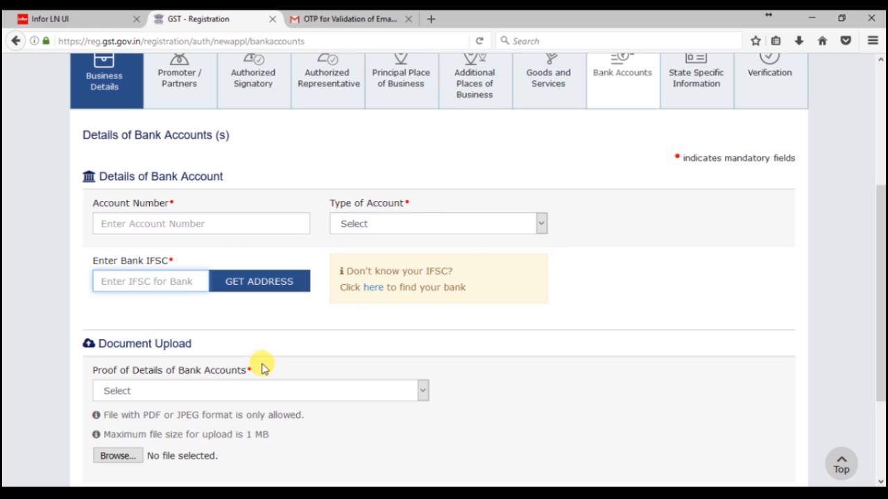
scroll(243, 347, down, 2)
click(222, 319)
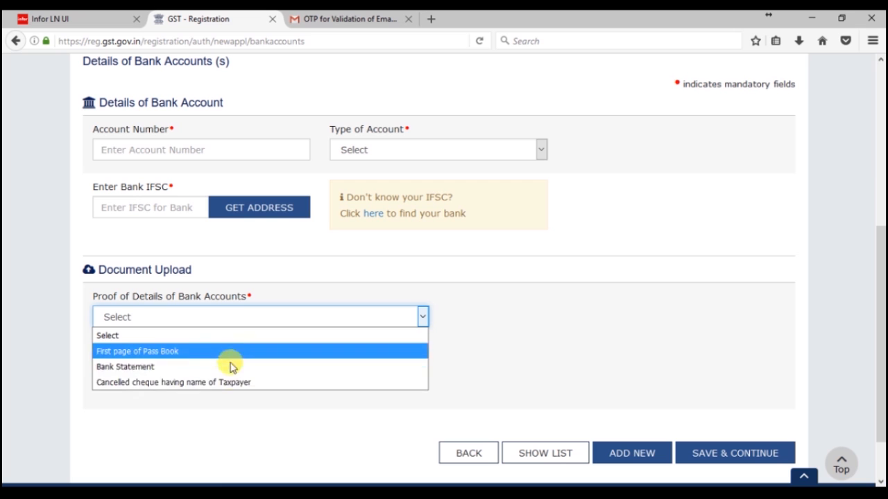
click(235, 409)
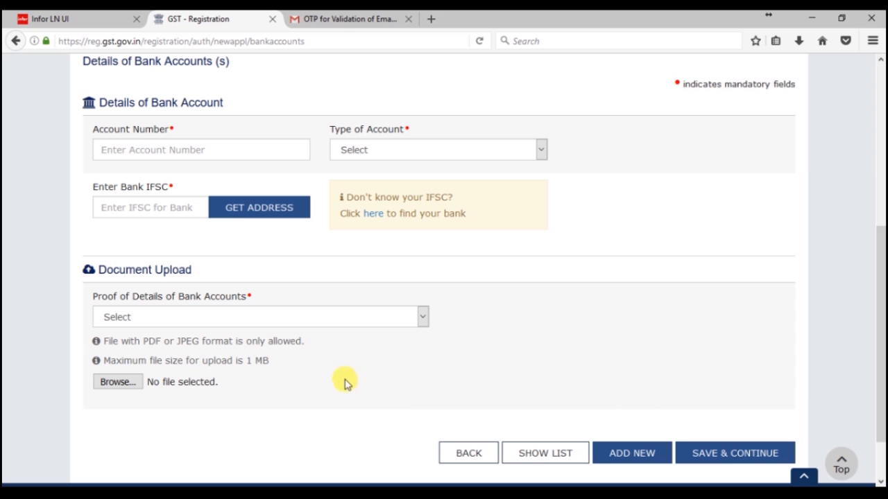
scroll(344, 380, down, 2)
click(694, 391)
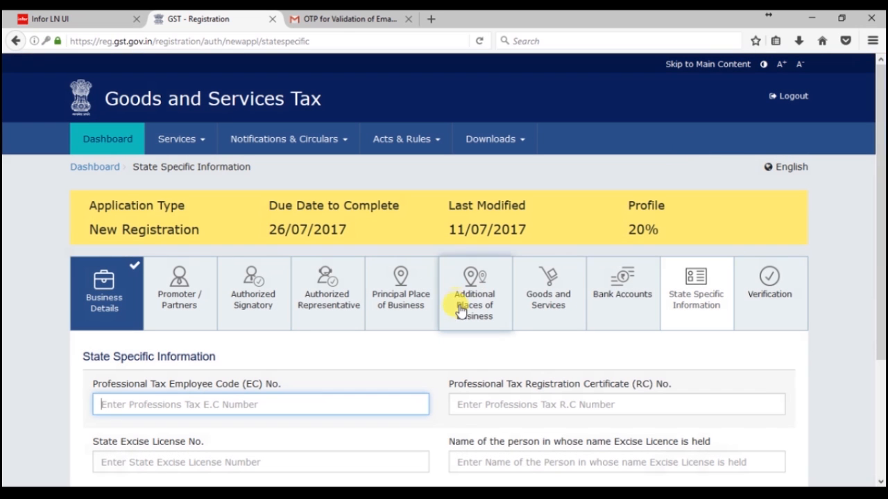
Step: Pass over the professional tax RC, State Excise Licence and licence-holder fields, then open Verification
scroll(460, 311, down, 4)
click(581, 256)
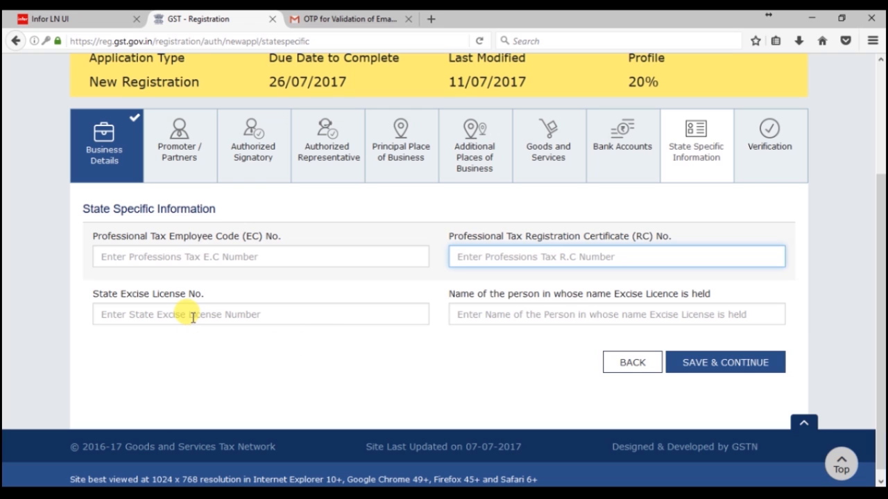
click(138, 314)
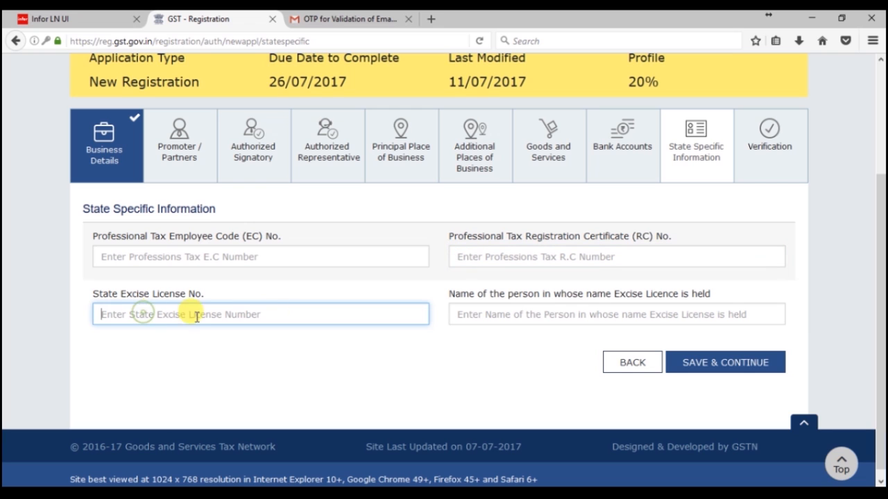
click(513, 312)
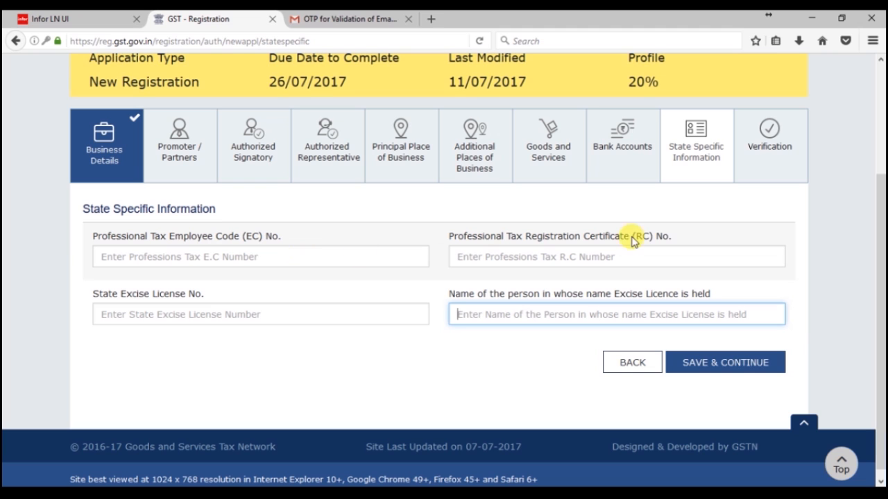
click(771, 153)
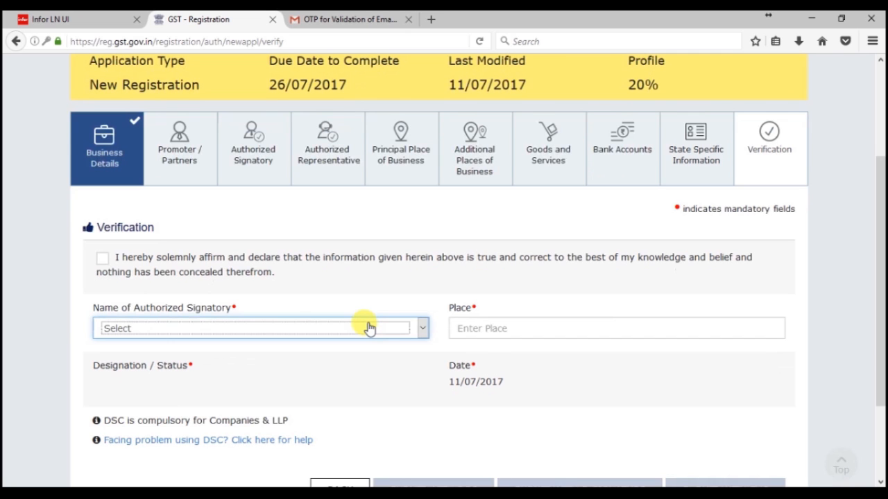
Step: Tick the true-and-correct declaration, check signatory choices and Place, and scroll to the submit buttons
click(104, 257)
click(132, 325)
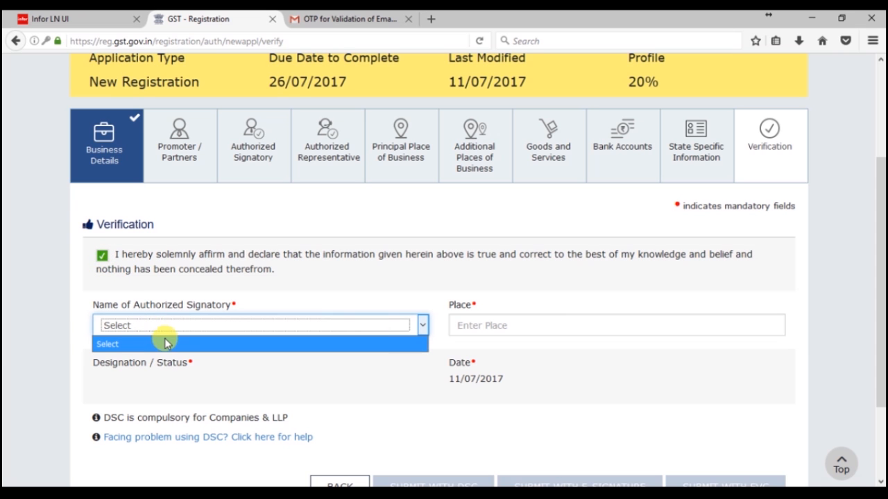
click(534, 327)
scroll(291, 401, down, 2)
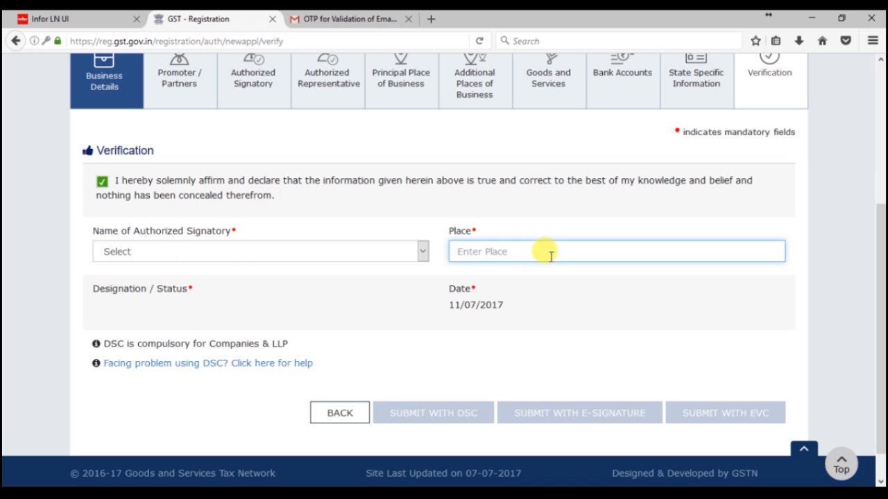
scroll(497, 366, down, 1)
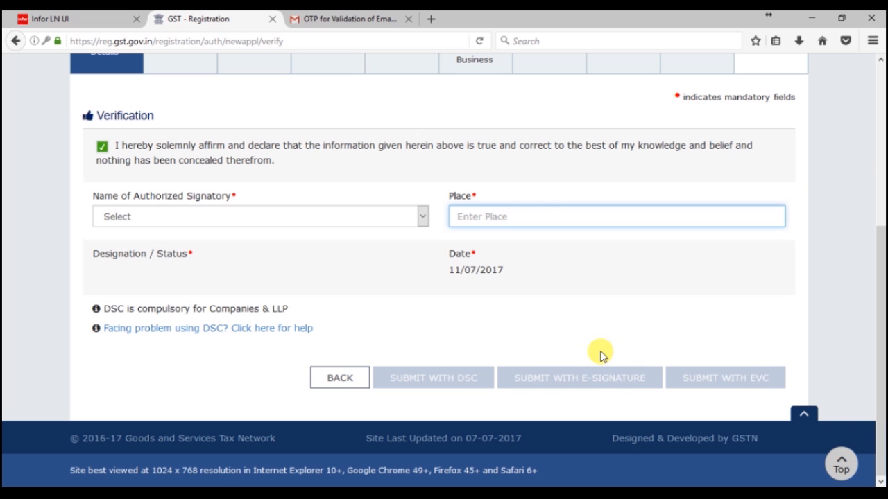
scroll(601, 355, up, 5)
scroll(601, 355, down, 2)
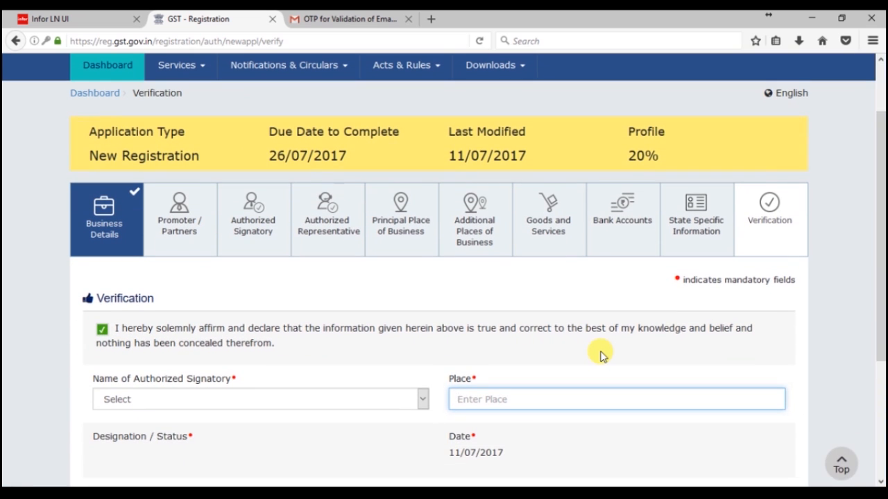
scroll(601, 356, down, 3)
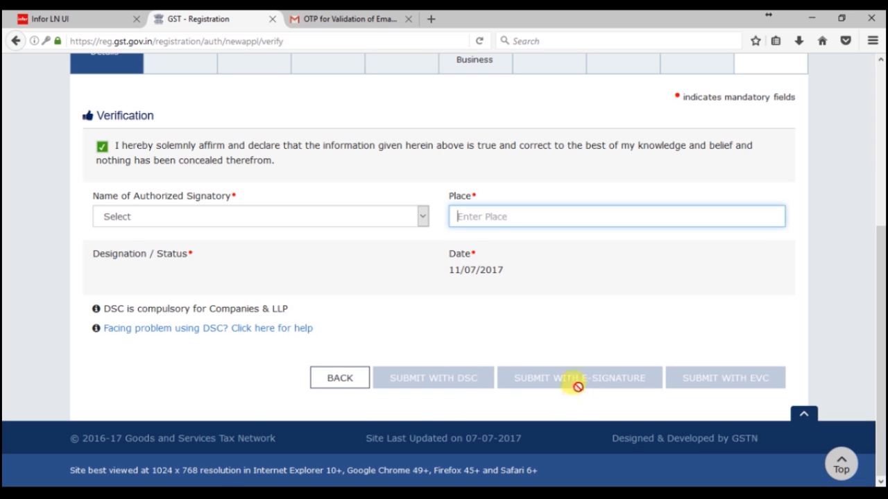